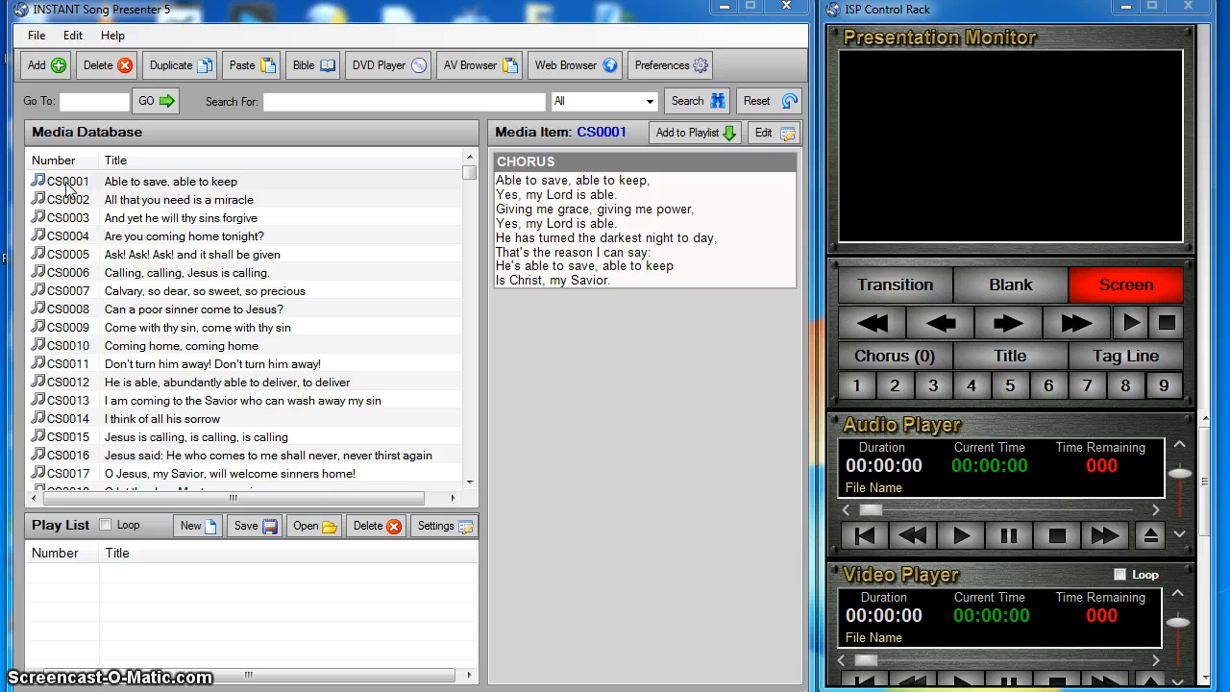
- View the lyrics of songs CS0001 and SB0021 from the media database
left_click(53, 189)
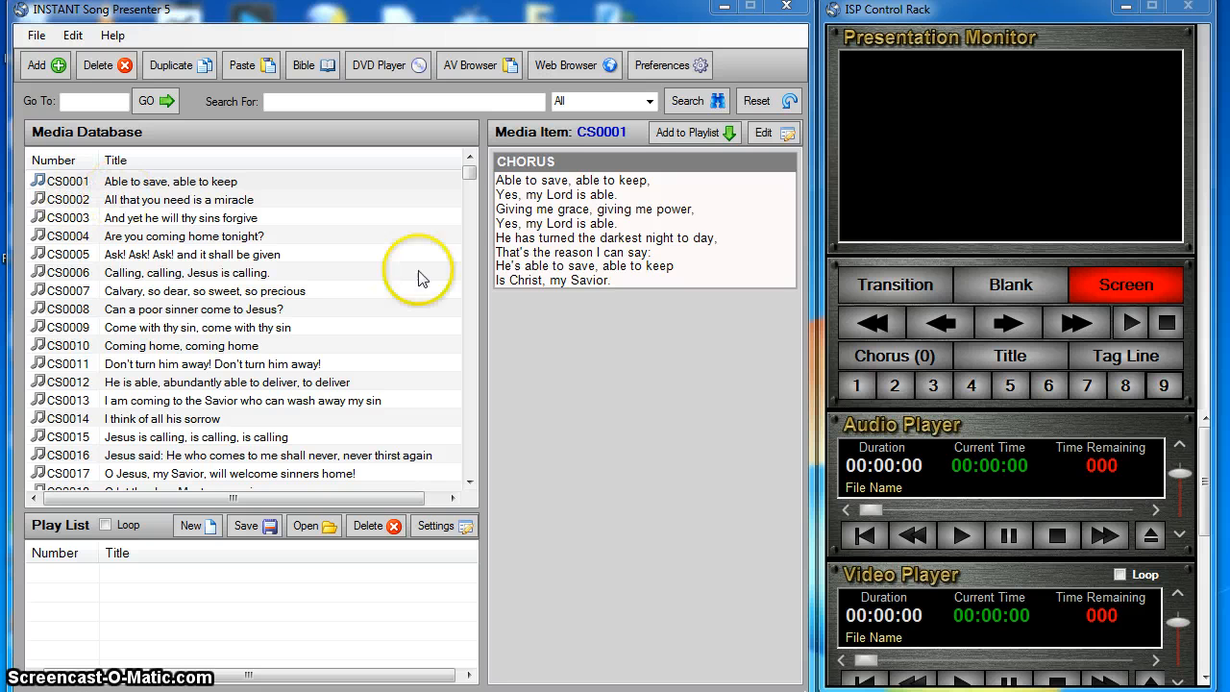
left_click(74, 181)
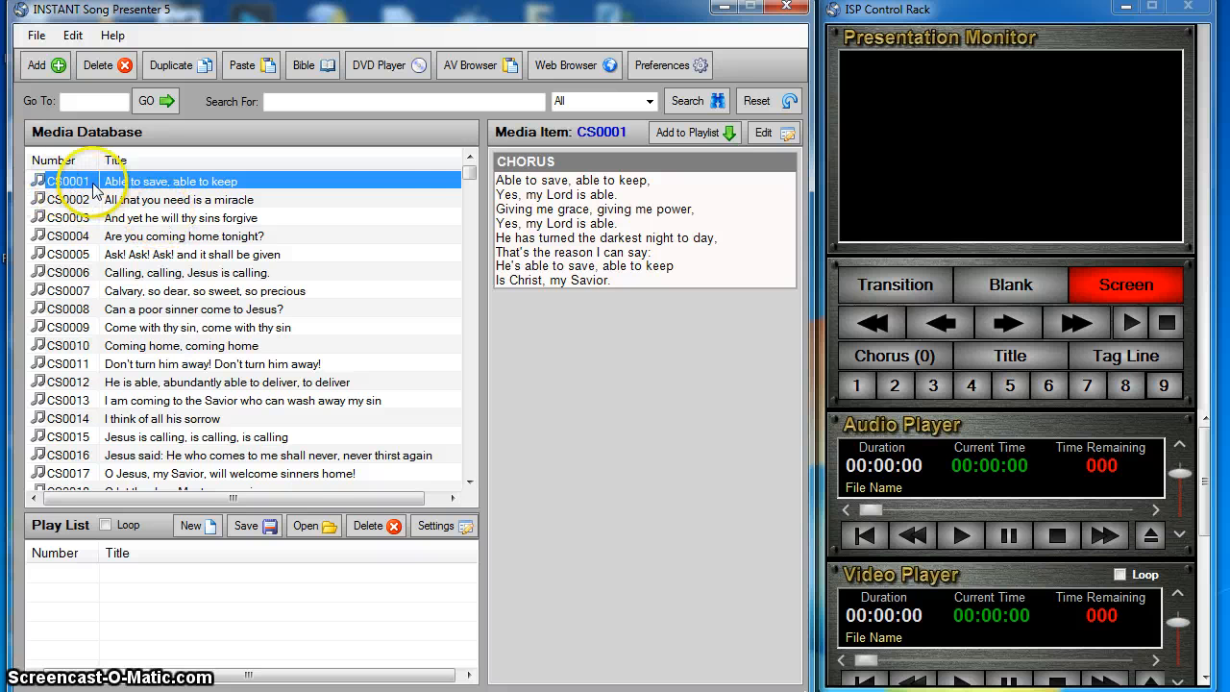
left_click_drag(469, 175, 320, 248)
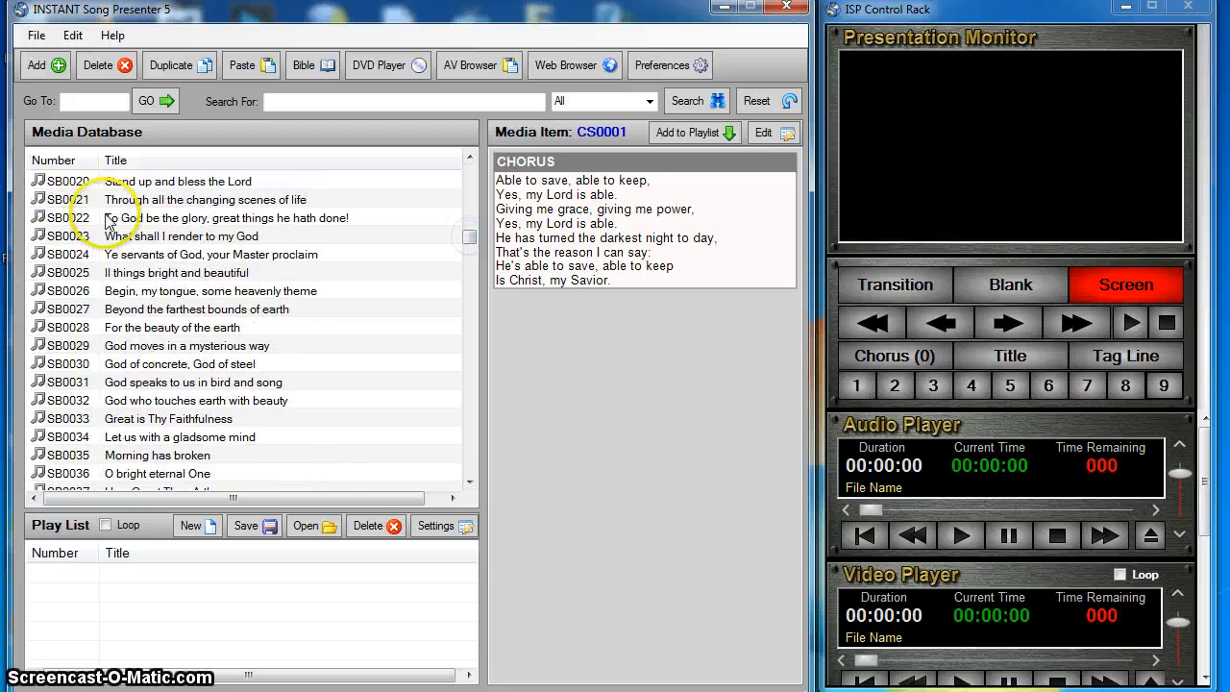
left_click(58, 202)
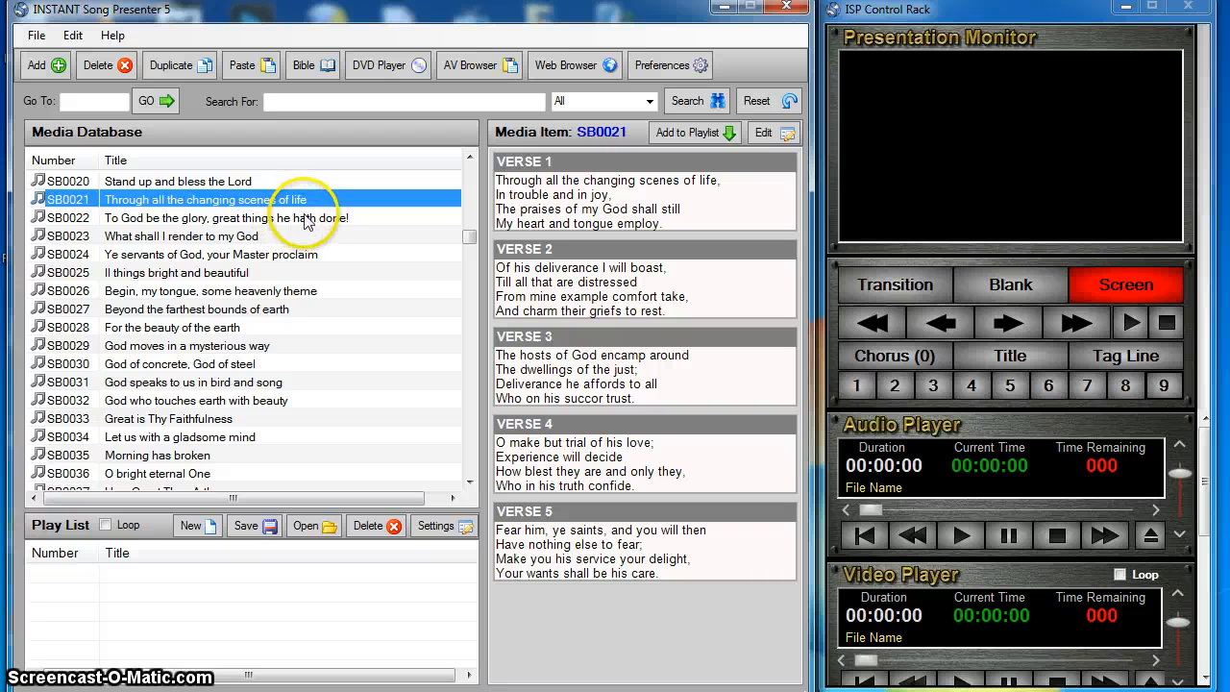
- Start a new media item with the new prefix code UR and accept the notice about the unused prefix
left_click(51, 73)
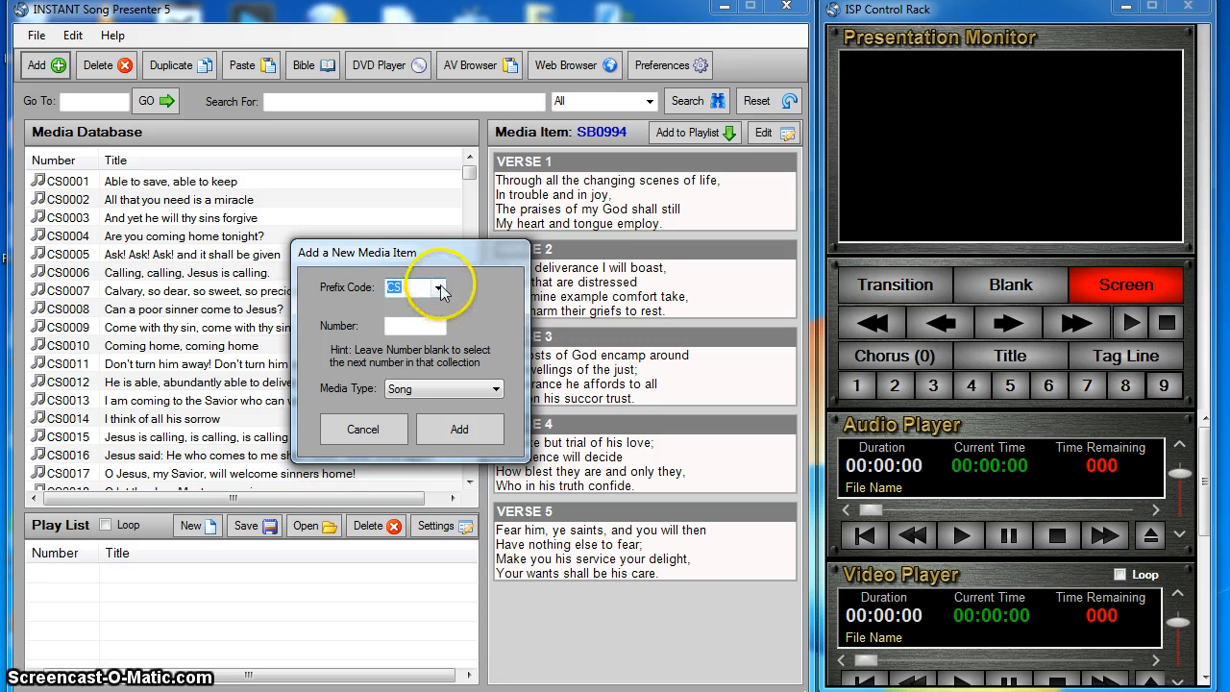
left_click(439, 288)
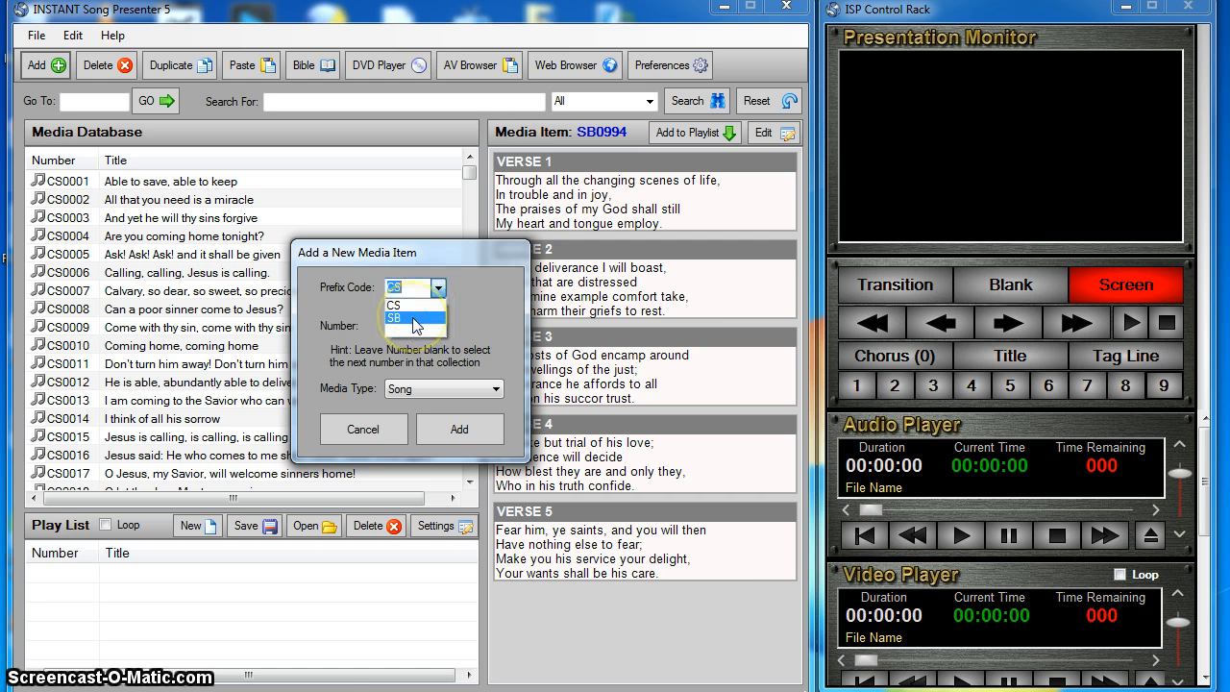
left_click(409, 306)
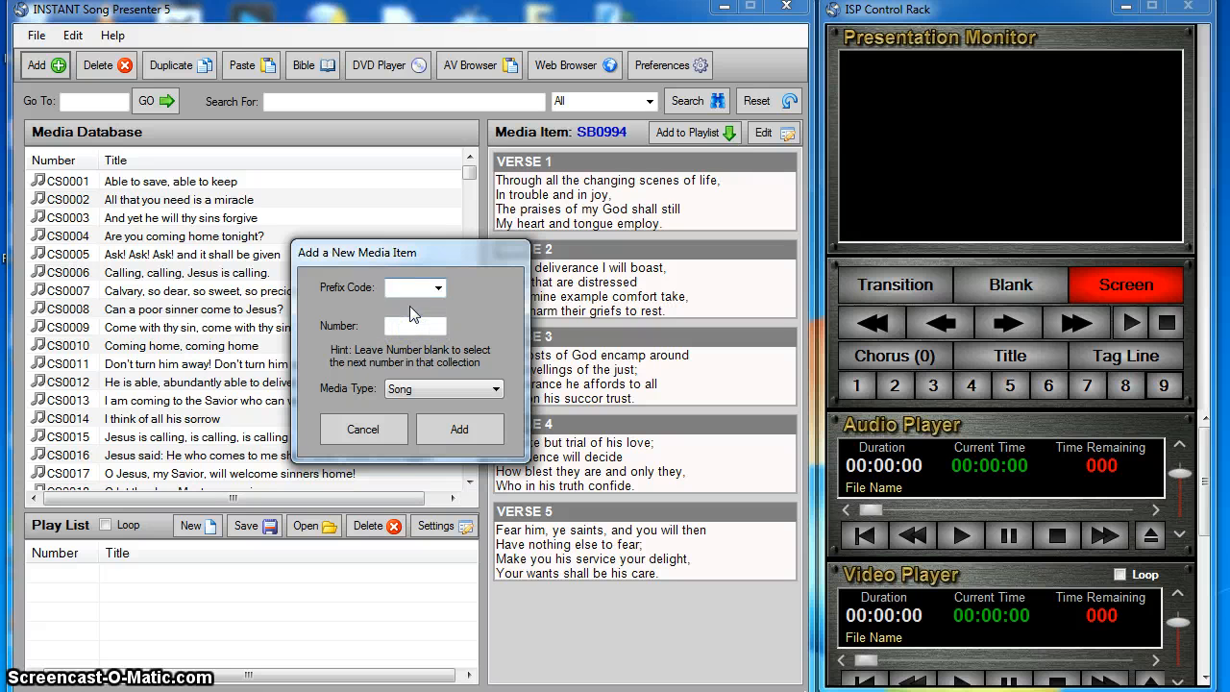
type("UR")
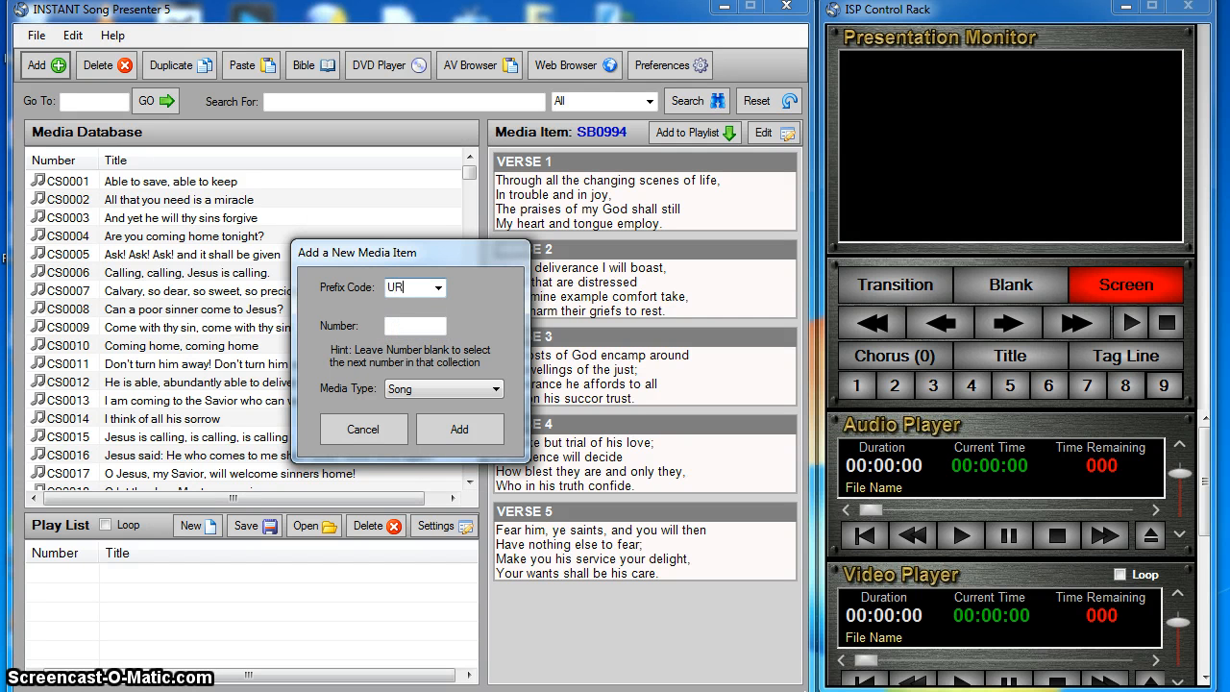
key("Tab")
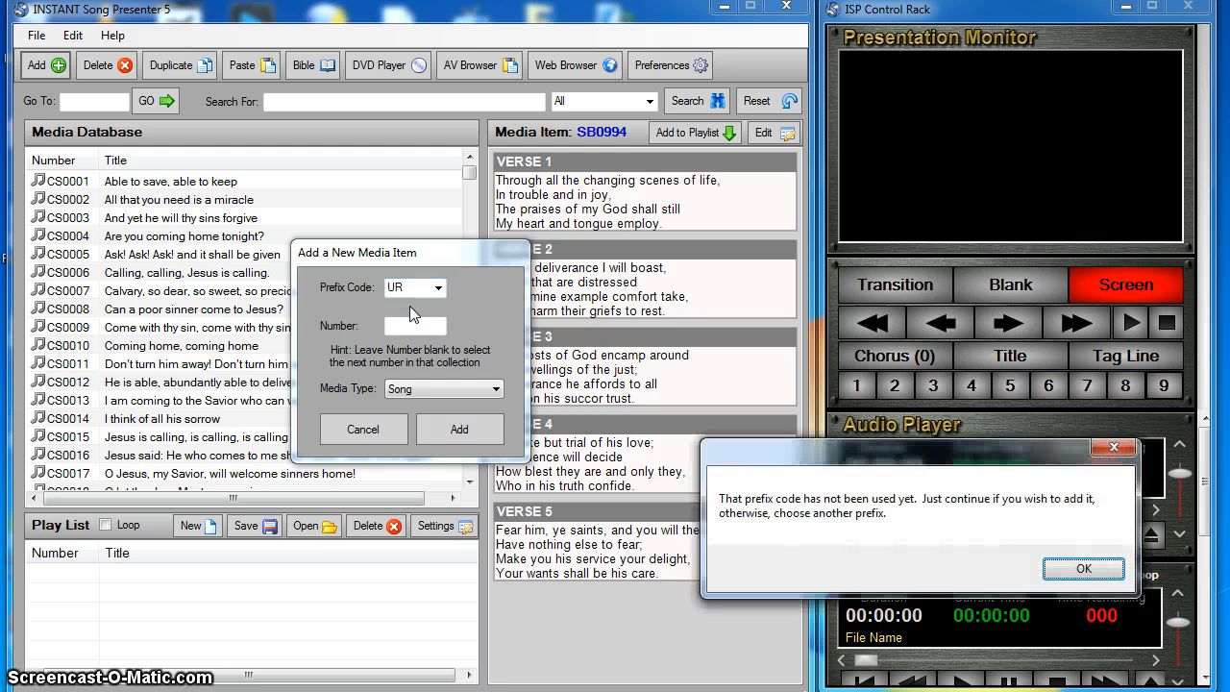
left_click_drag(865, 442, 370, 329)
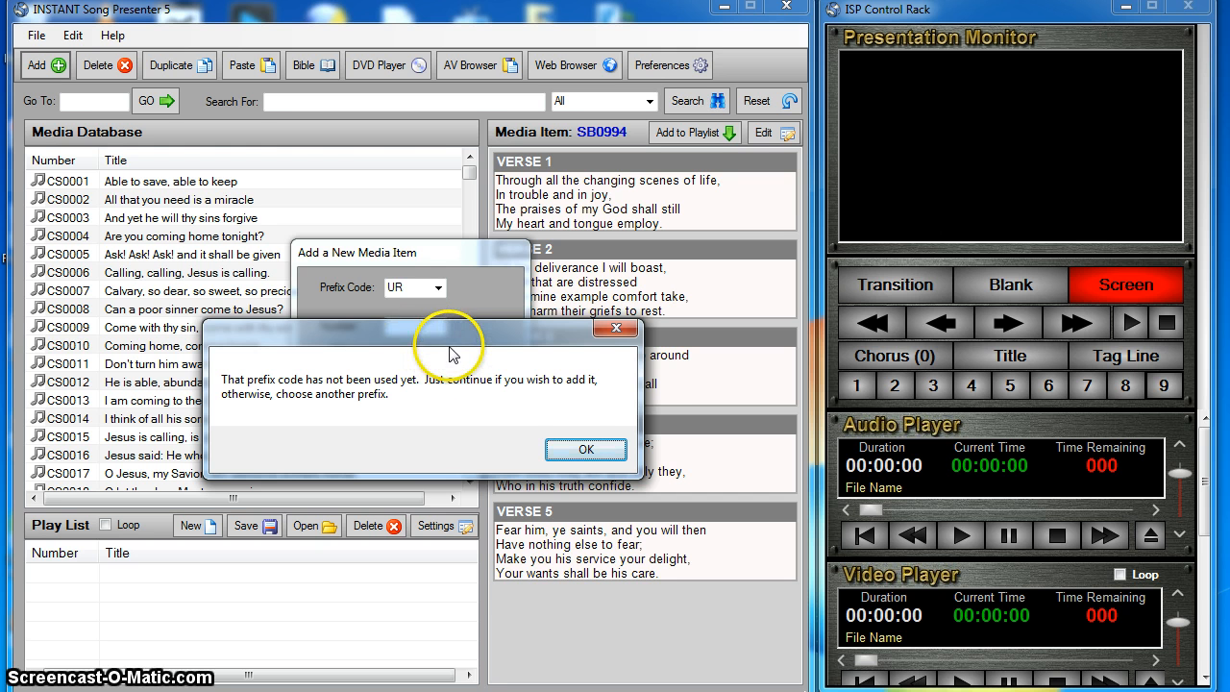
left_click(567, 449)
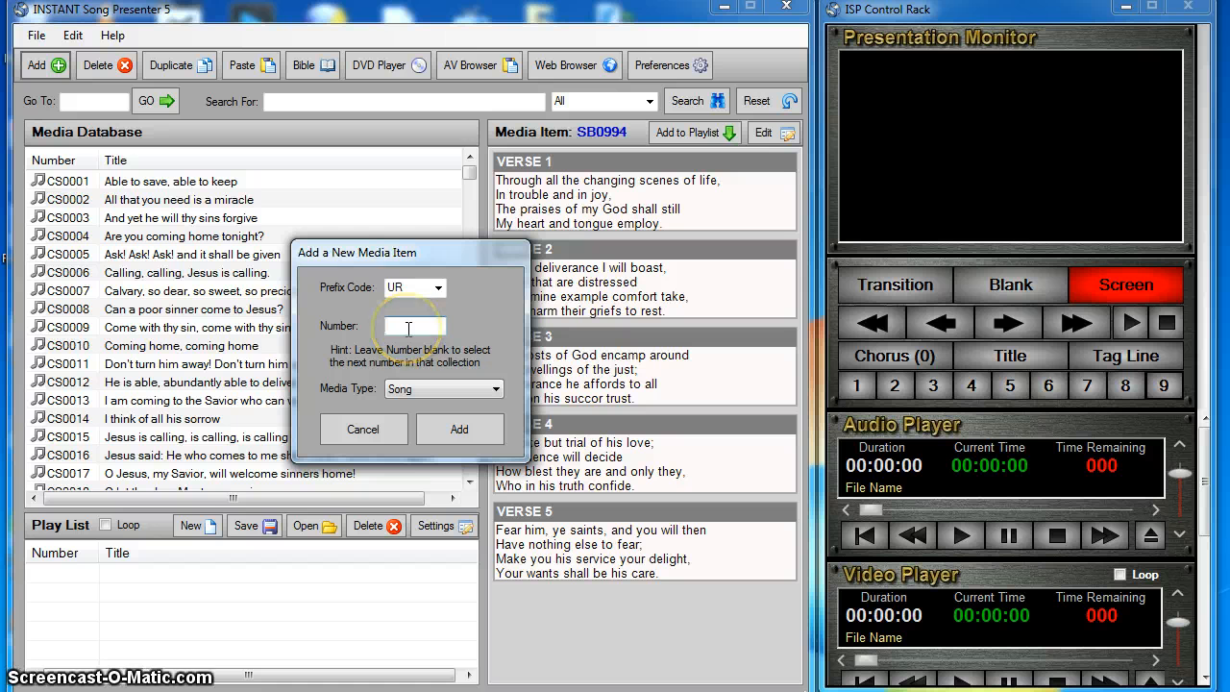
- Leave the number blank for automatic numbering, keep Song as the media type, and create the item
key("Tab")
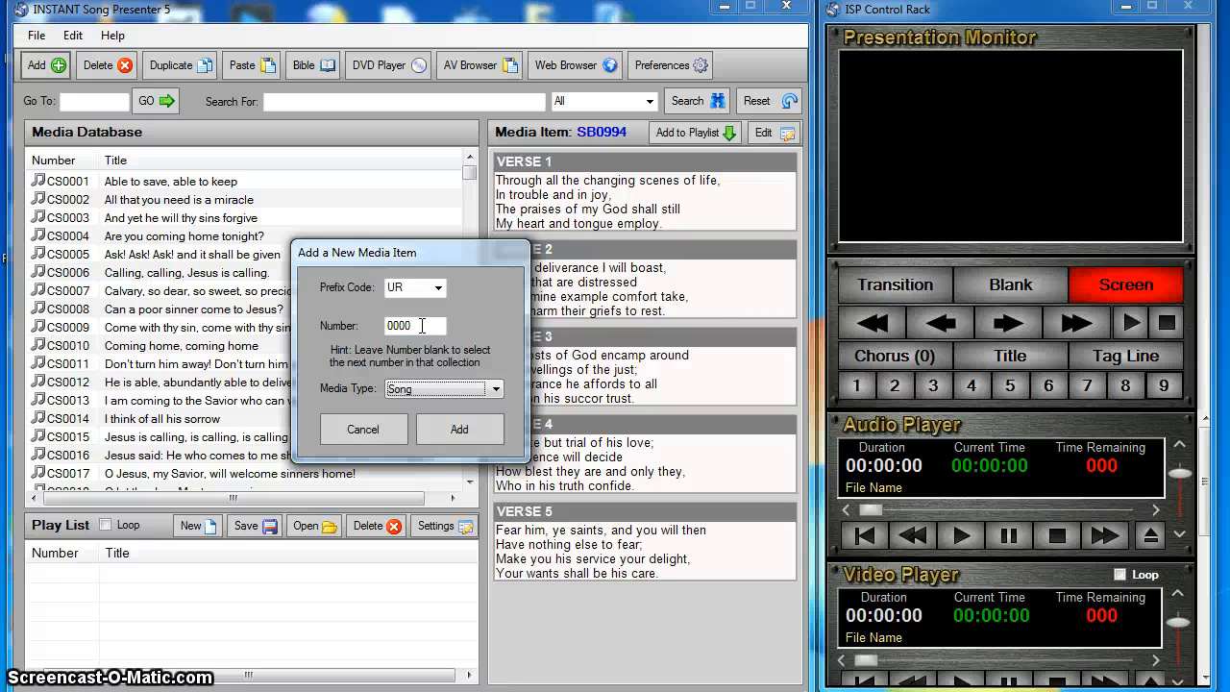
left_click(495, 390)
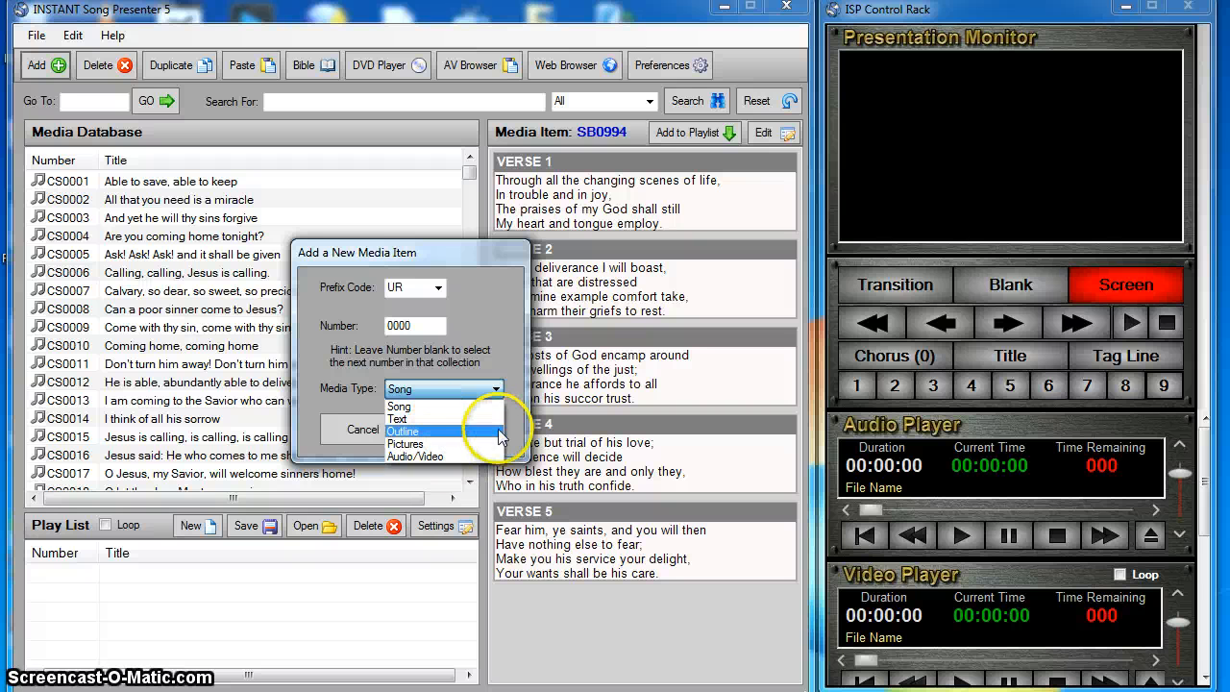
left_click(525, 412)
left_click(453, 431)
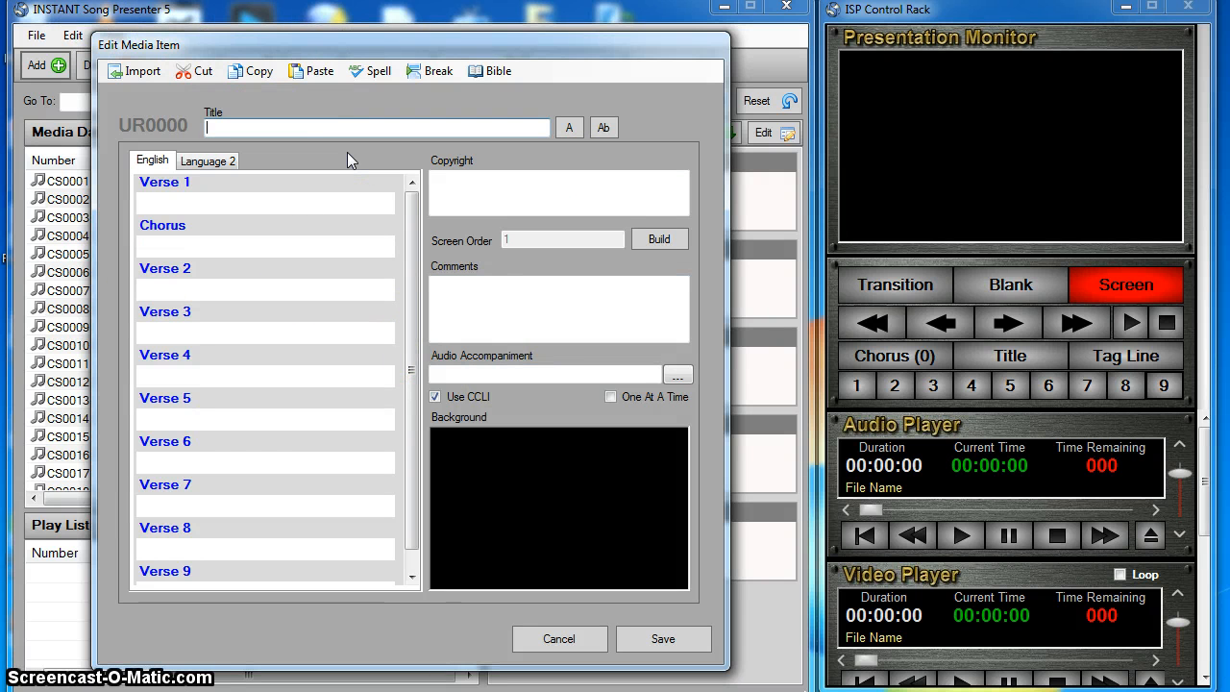
- Title the song "My Title" and enter Verse 1 as two lines: "My Verse one of this song" and "Is very interesting."
type("My Title")
left_click(251, 202)
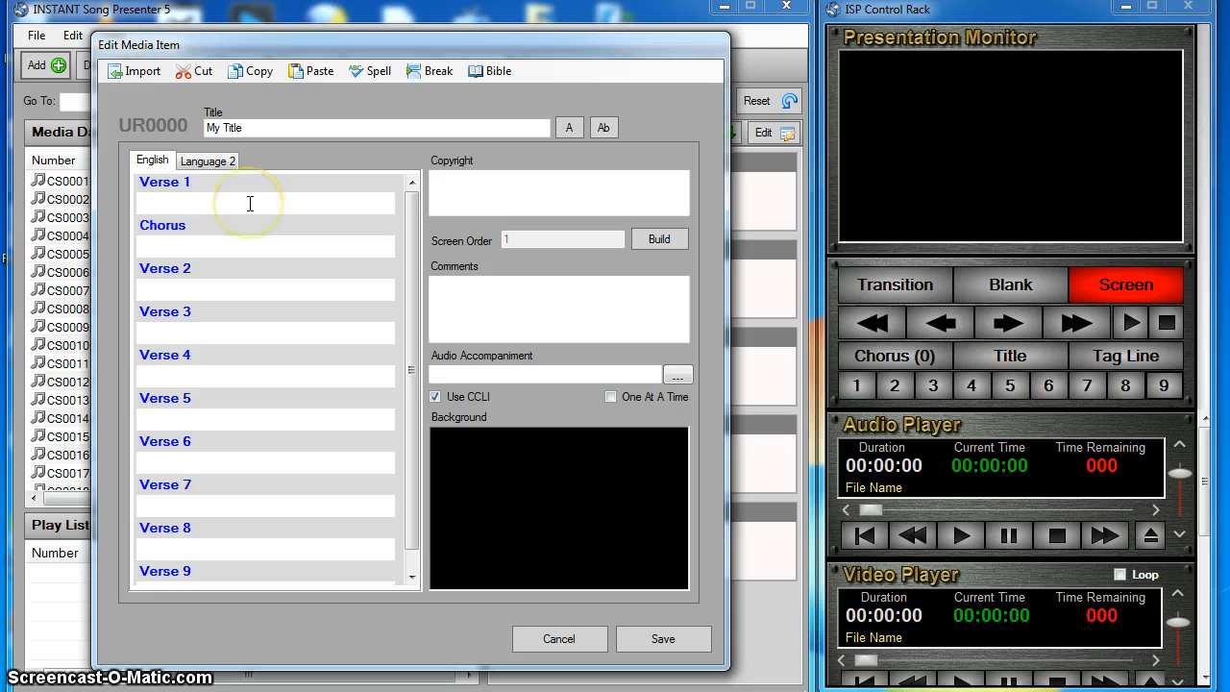
type("My Verse one")
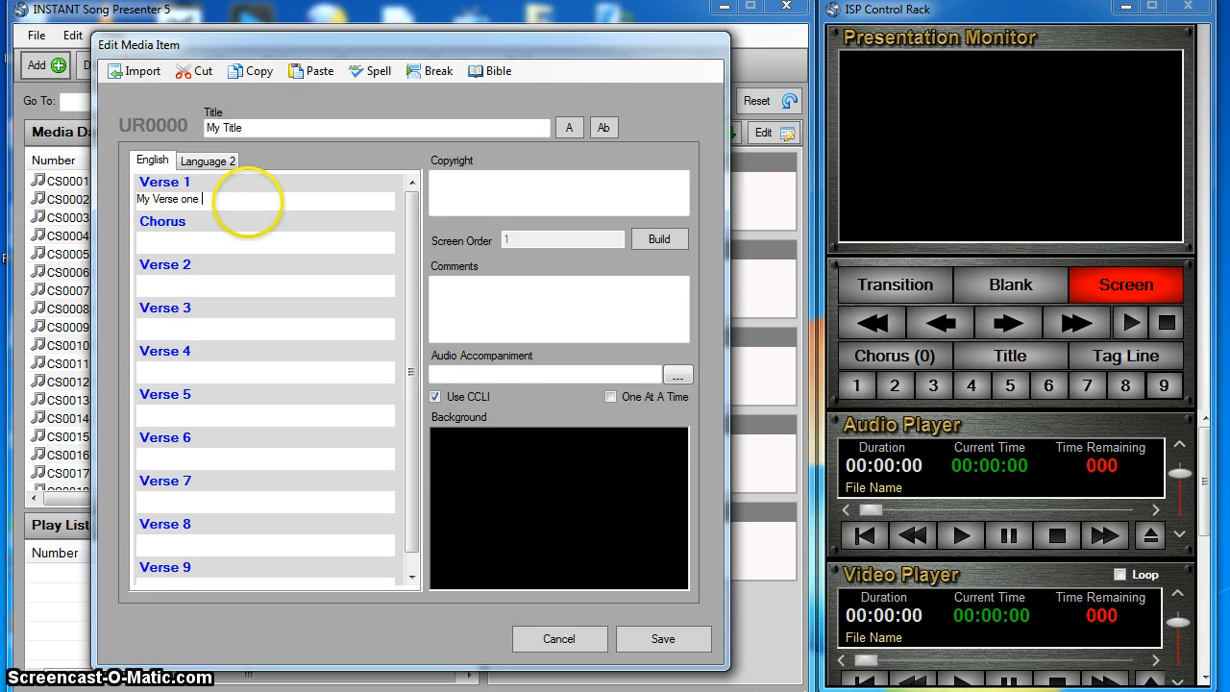
type(" of this son")
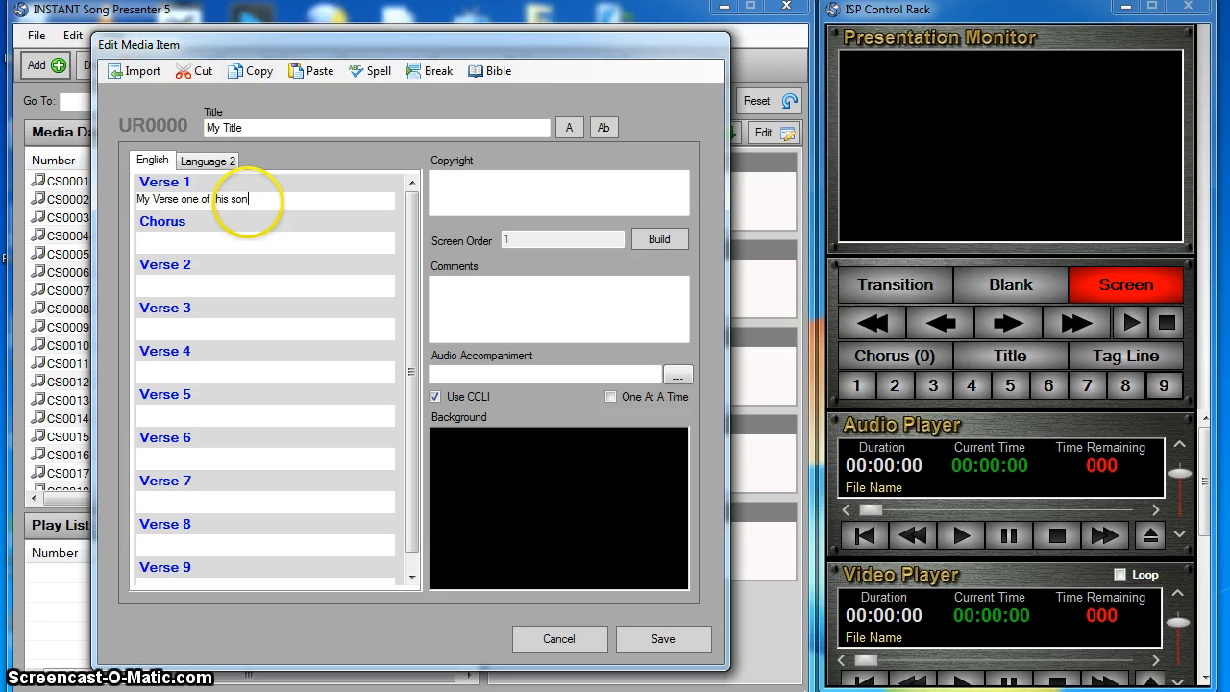
type("g")
key("Return")
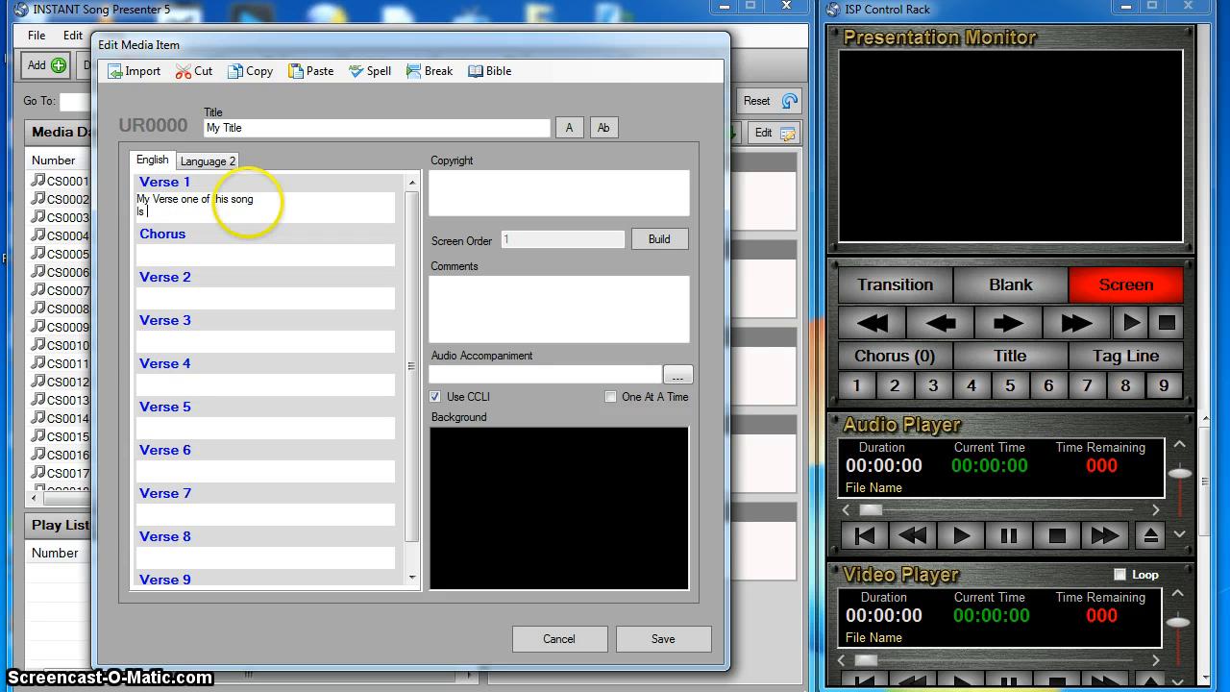
key("BackSpace")
key("BackSpace")
key("BackSpace")
type("y interesting")
- Enter the chorus as two identical lines reading "My chorus of this song"
key("Tab")
type("My ")
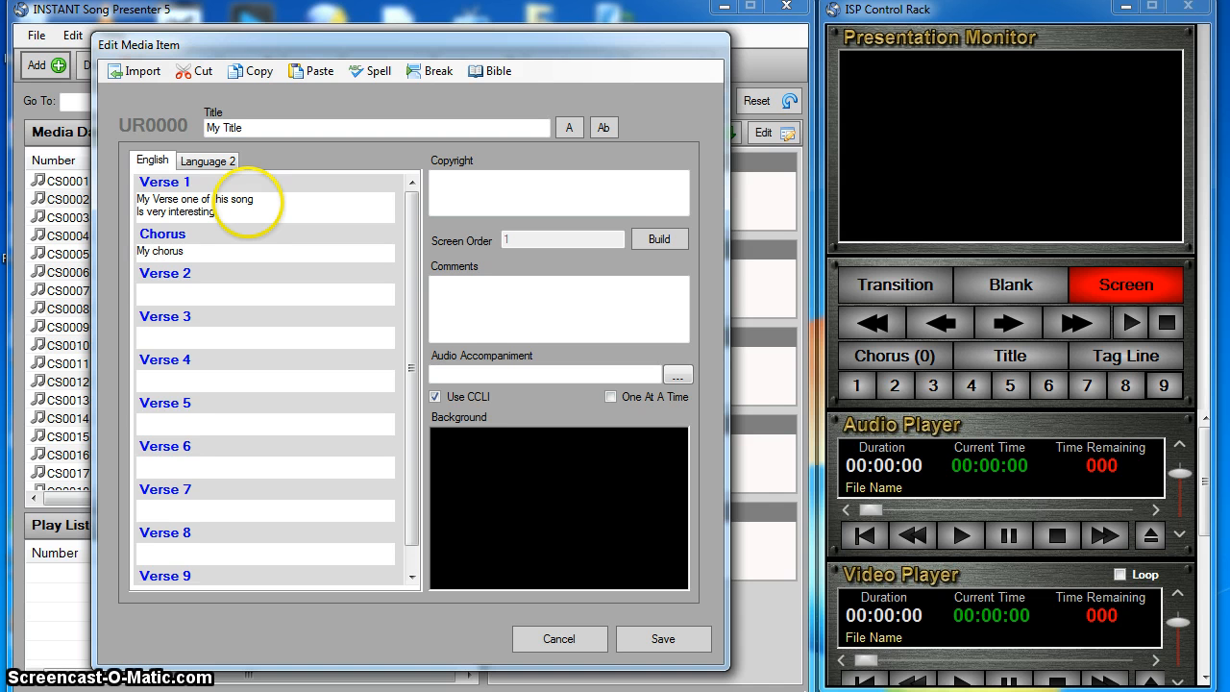
type("chorus of tgh")
key("BackSpace")
key("BackSpace")
type("his song")
key("Return")
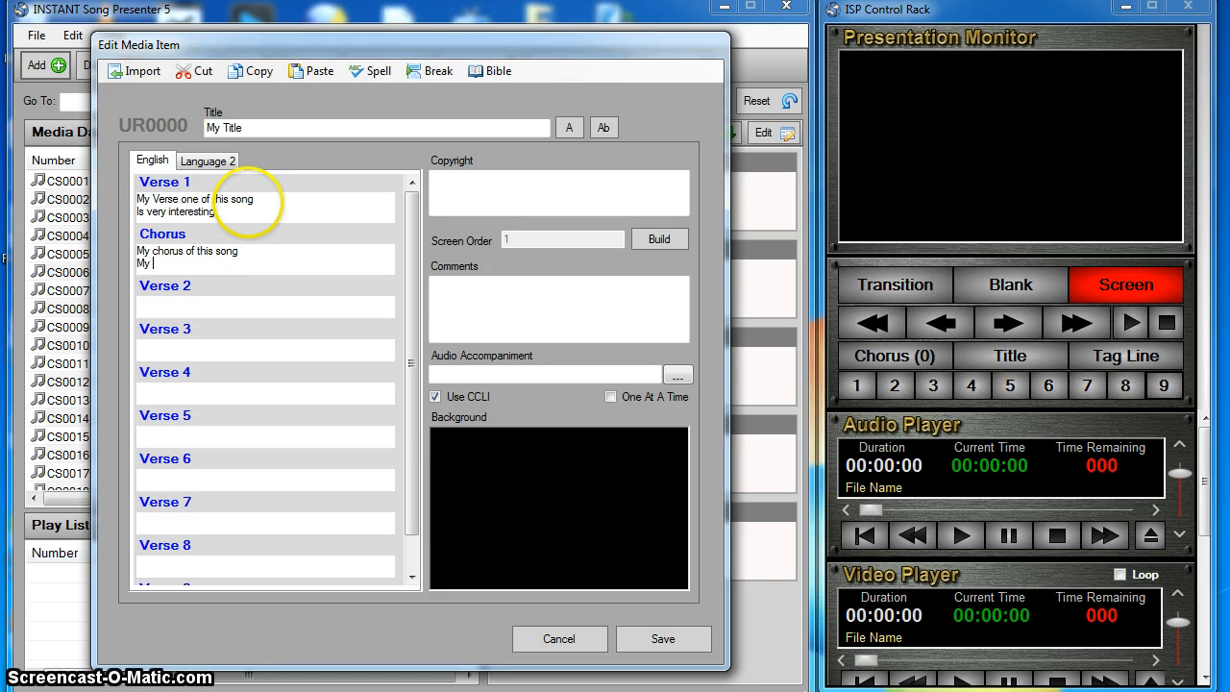
type("My chorus of this song")
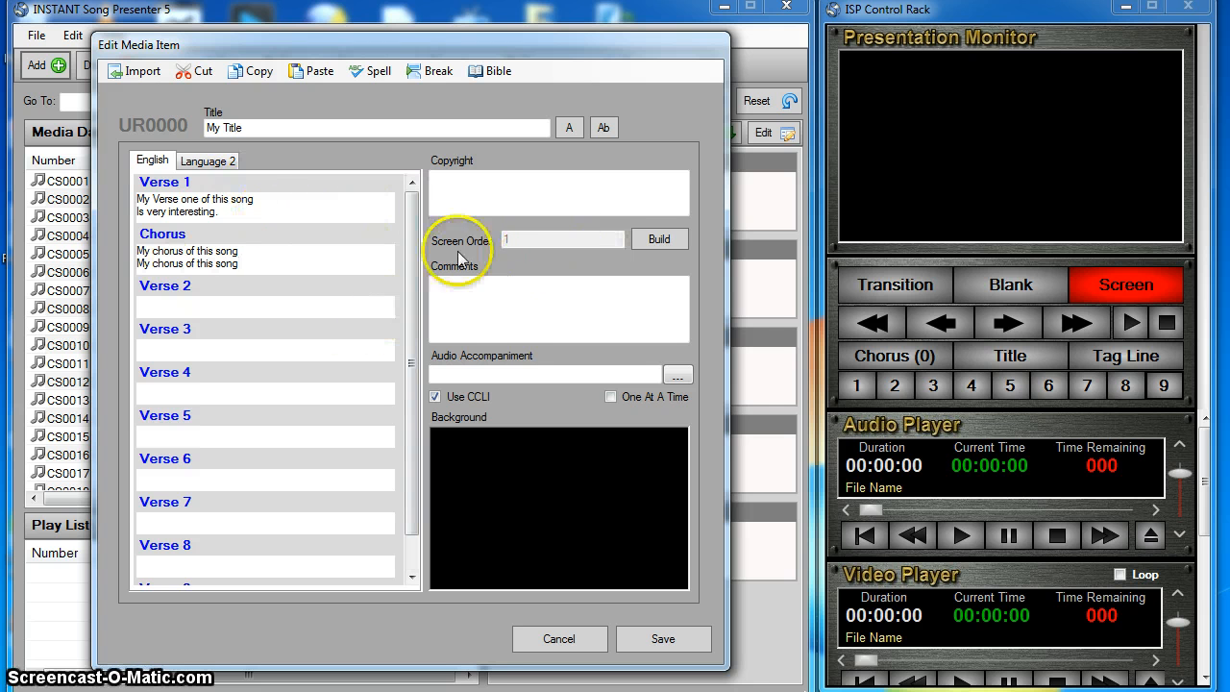
- Build and save the screen order Verse 1, Chorus, Verse 1, Chorus for the song
left_click(657, 240)
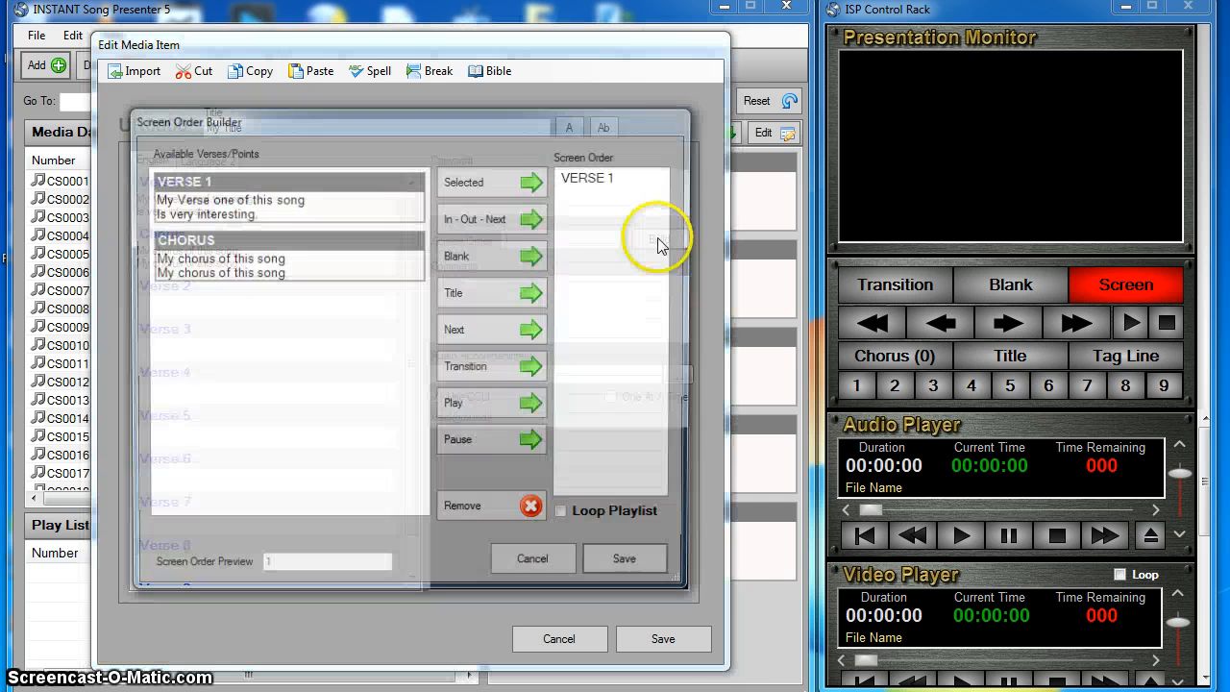
double_click(236, 193)
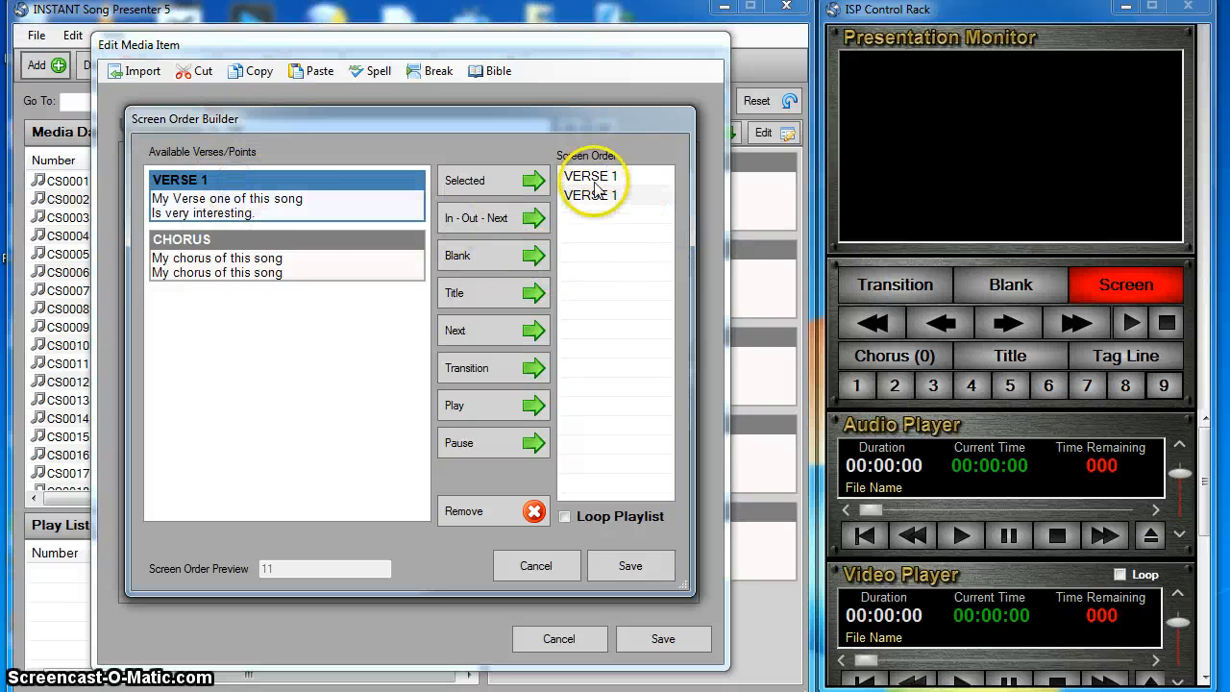
double_click(256, 241)
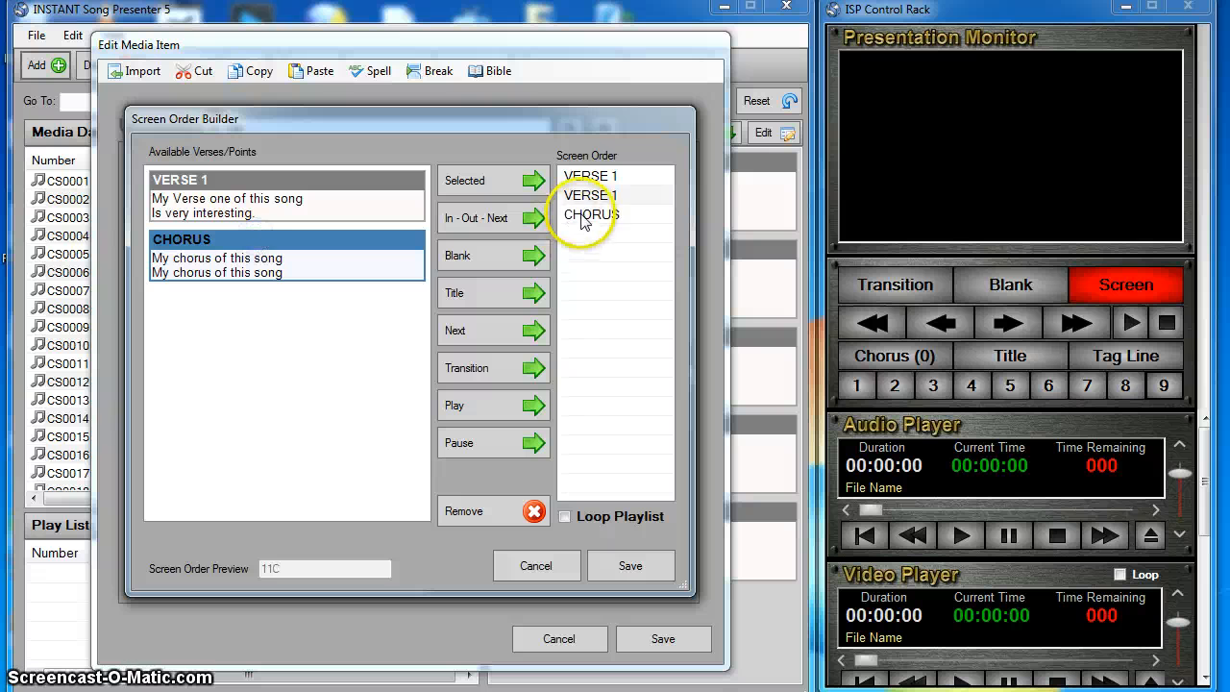
left_click_drag(583, 217, 581, 184)
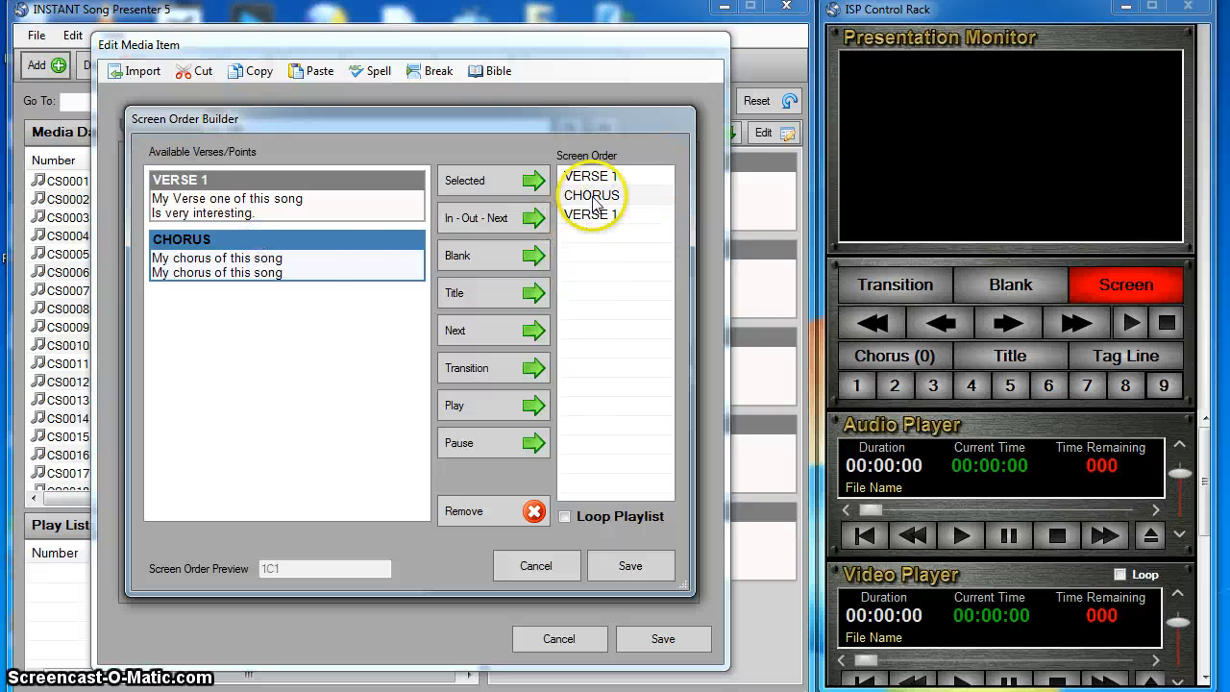
double_click(369, 252)
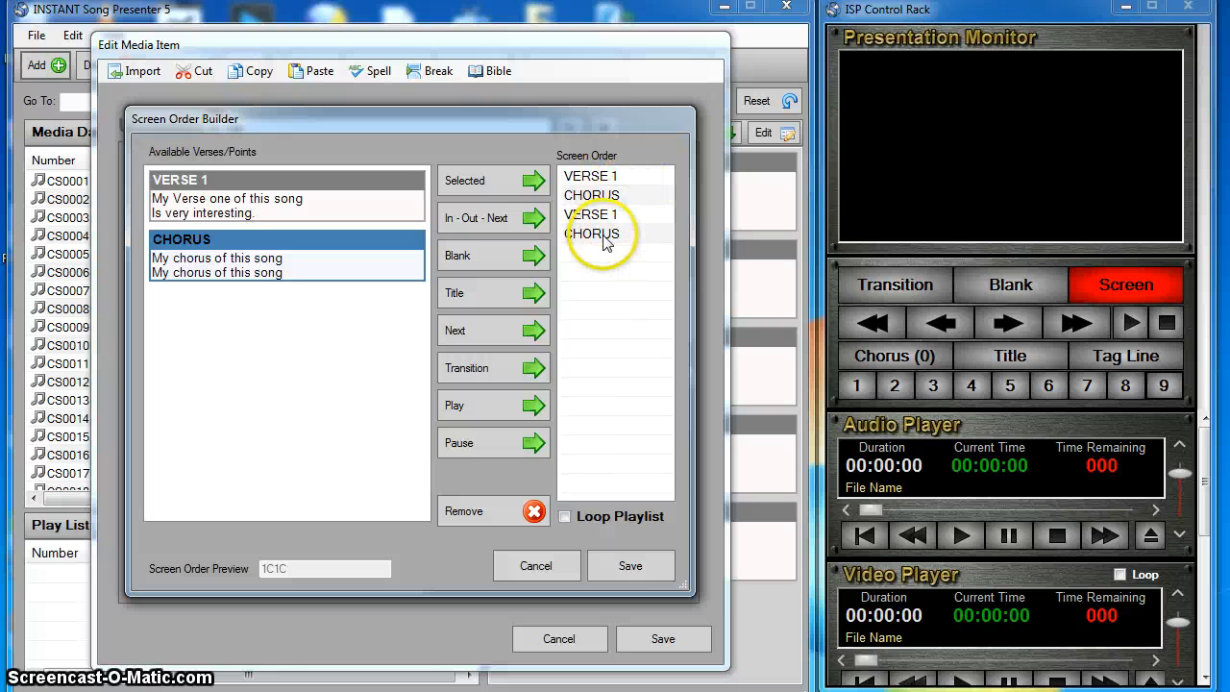
left_click(632, 569)
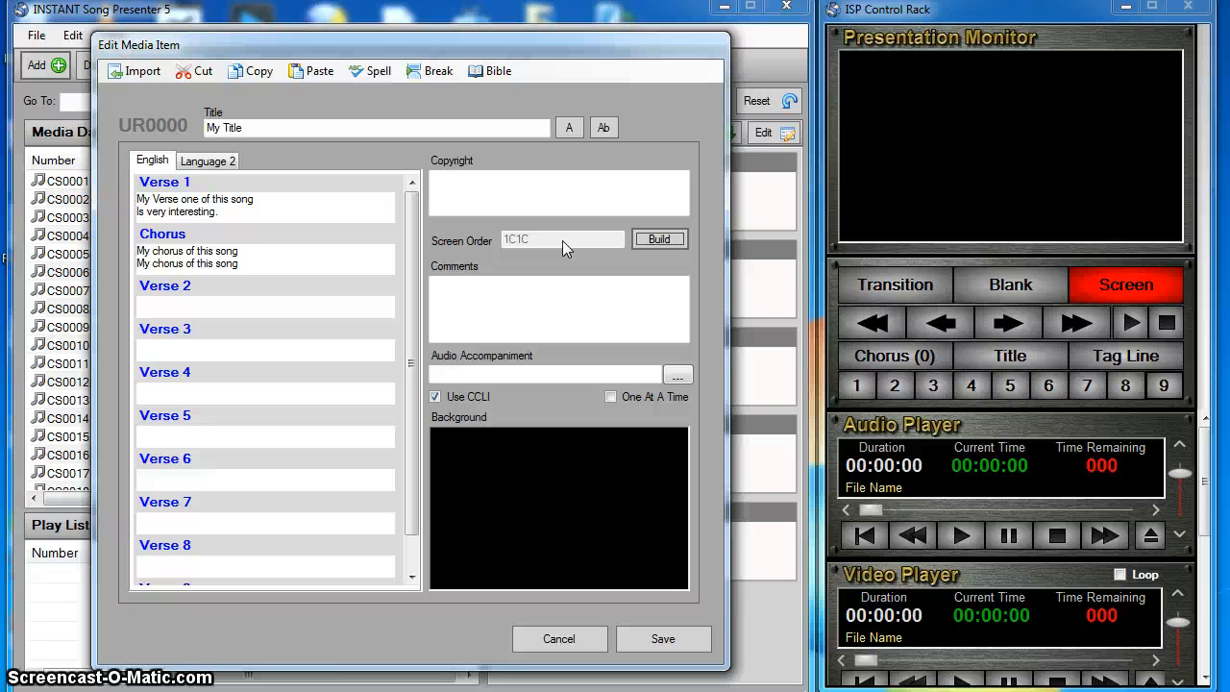
- Enter the author's full name as the copyright and add the comment "My first song"
left_click(501, 188)
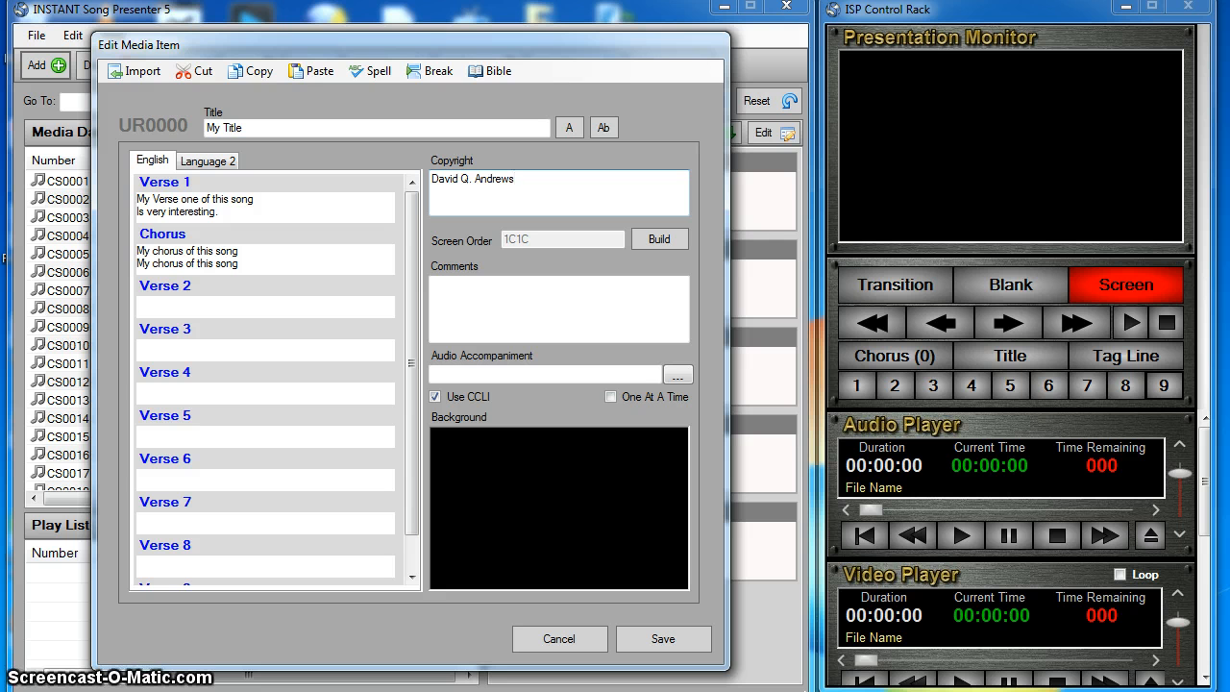
left_click(536, 287)
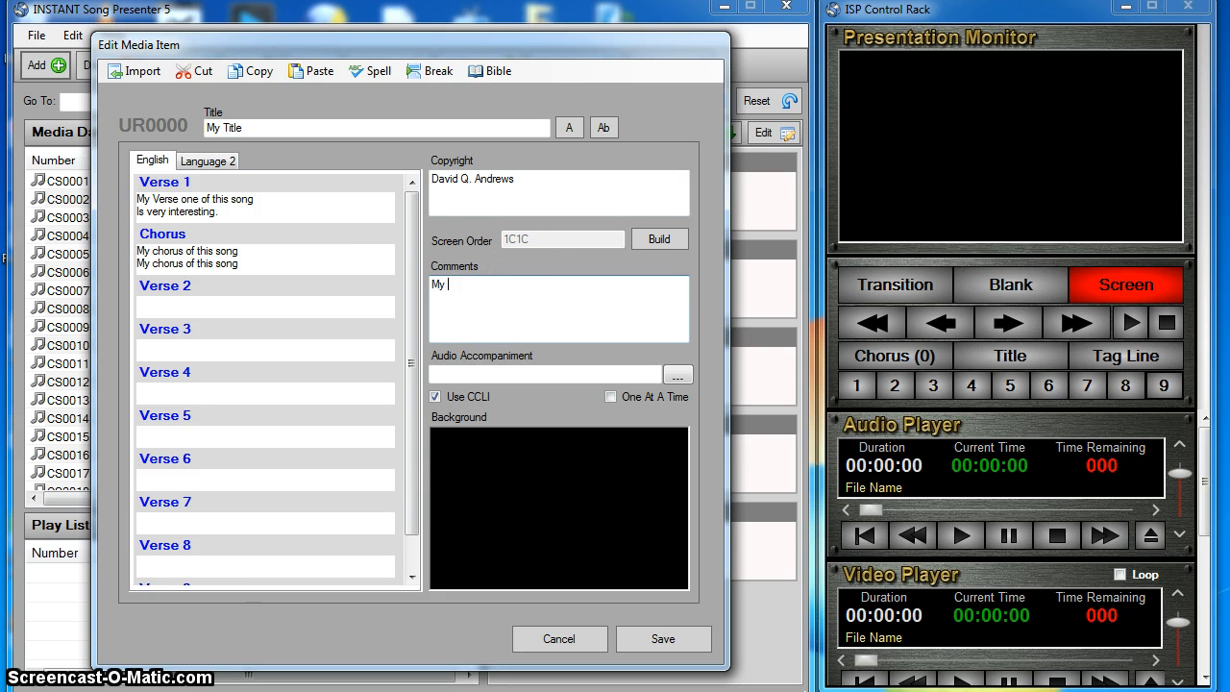
type("My first song")
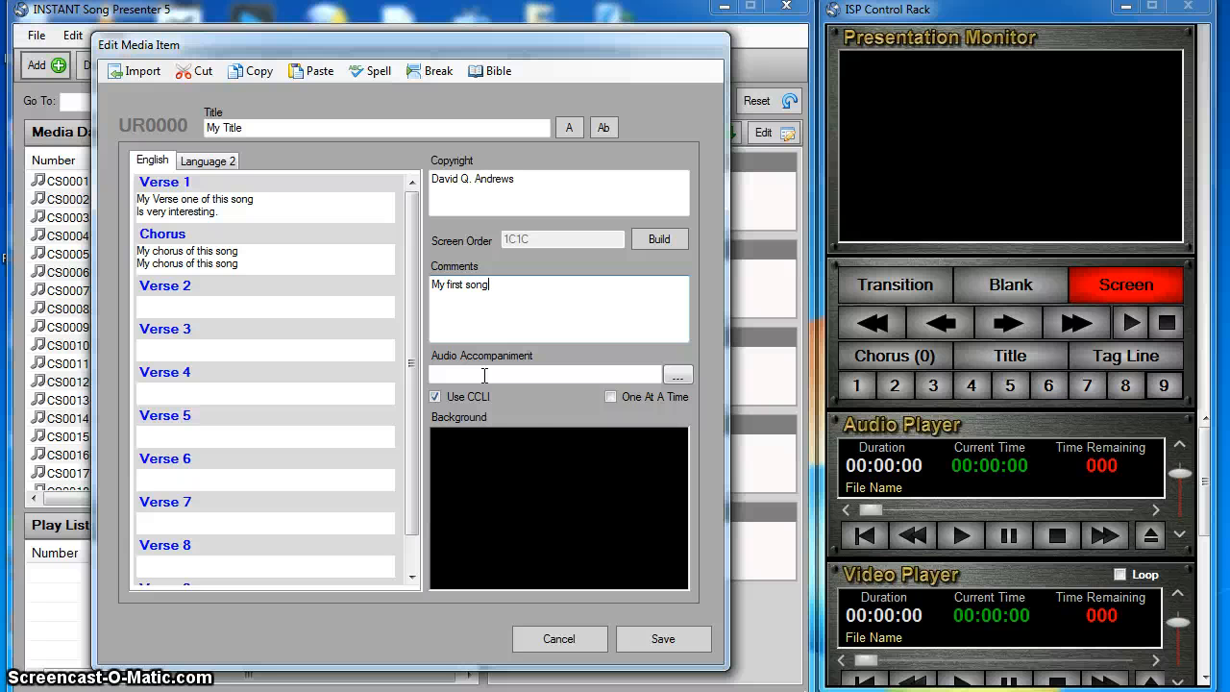
- Set the song's background image to Army Star Background Solid Blue.jpg
left_click(505, 437)
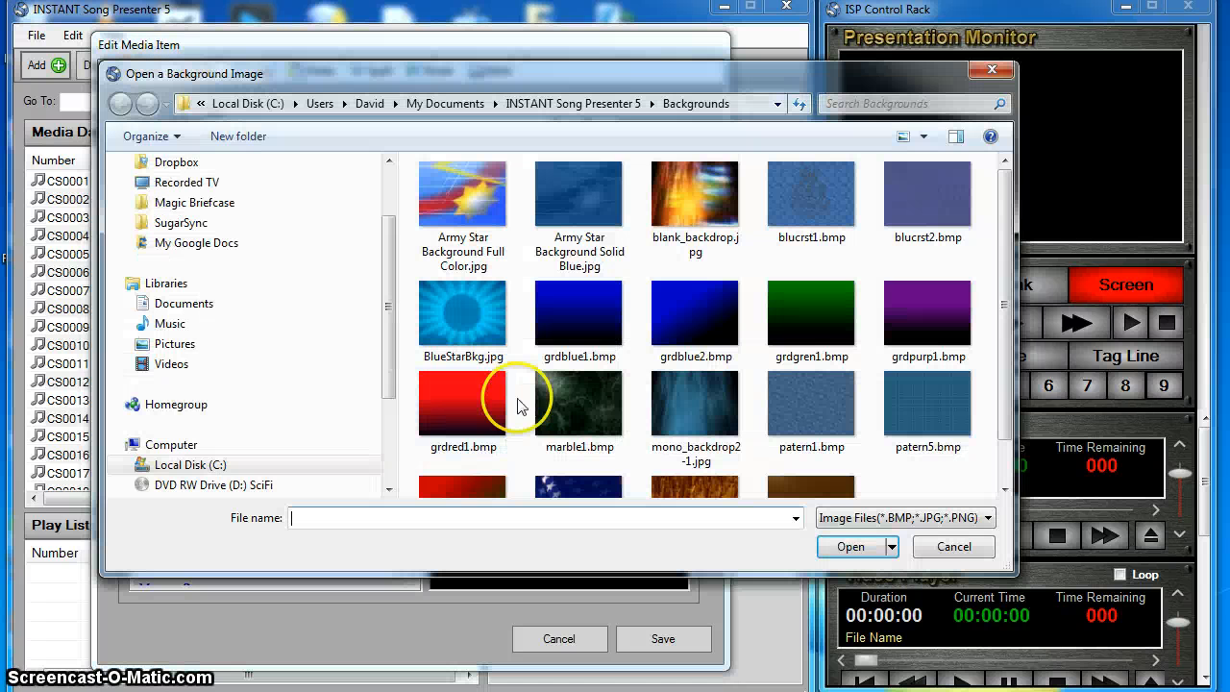
left_click(555, 204)
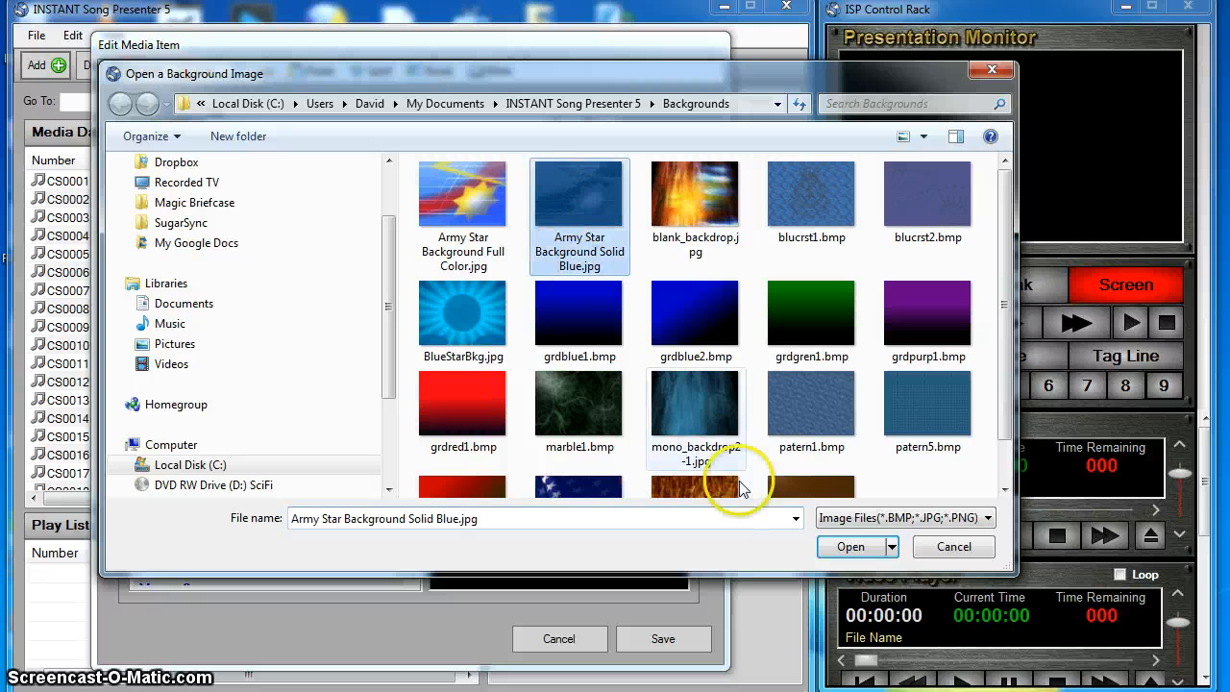
left_click(851, 546)
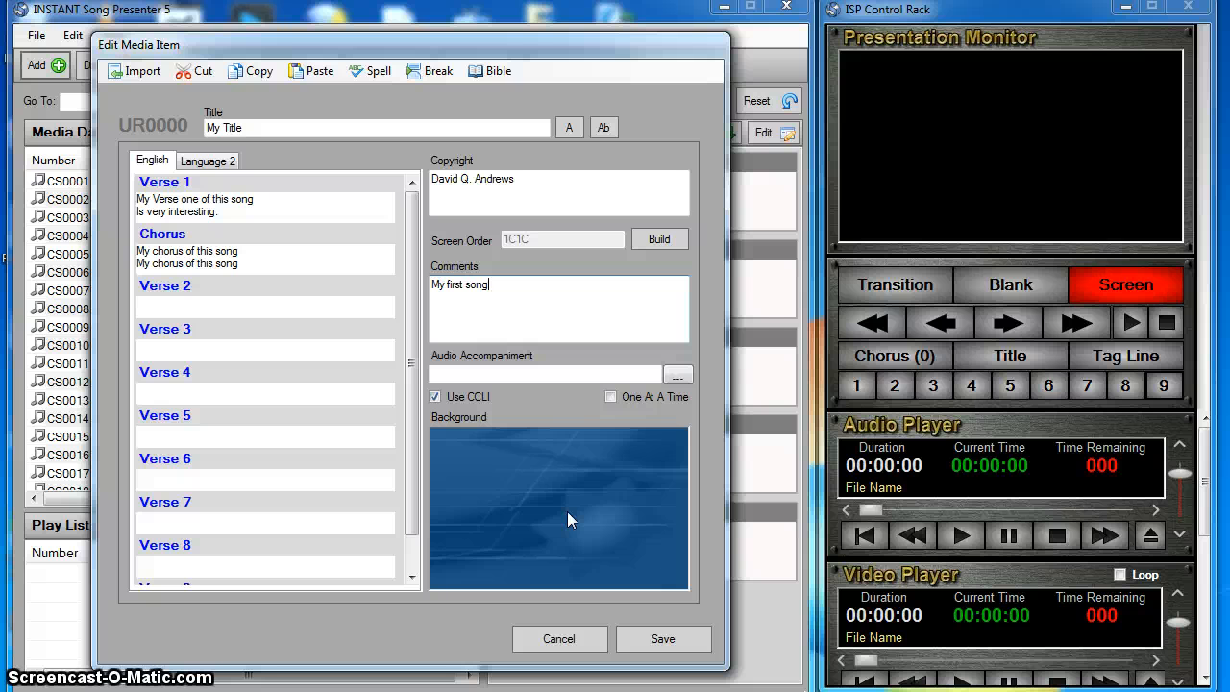
- Try the song title in all capitals and return it to title case
left_click(569, 128)
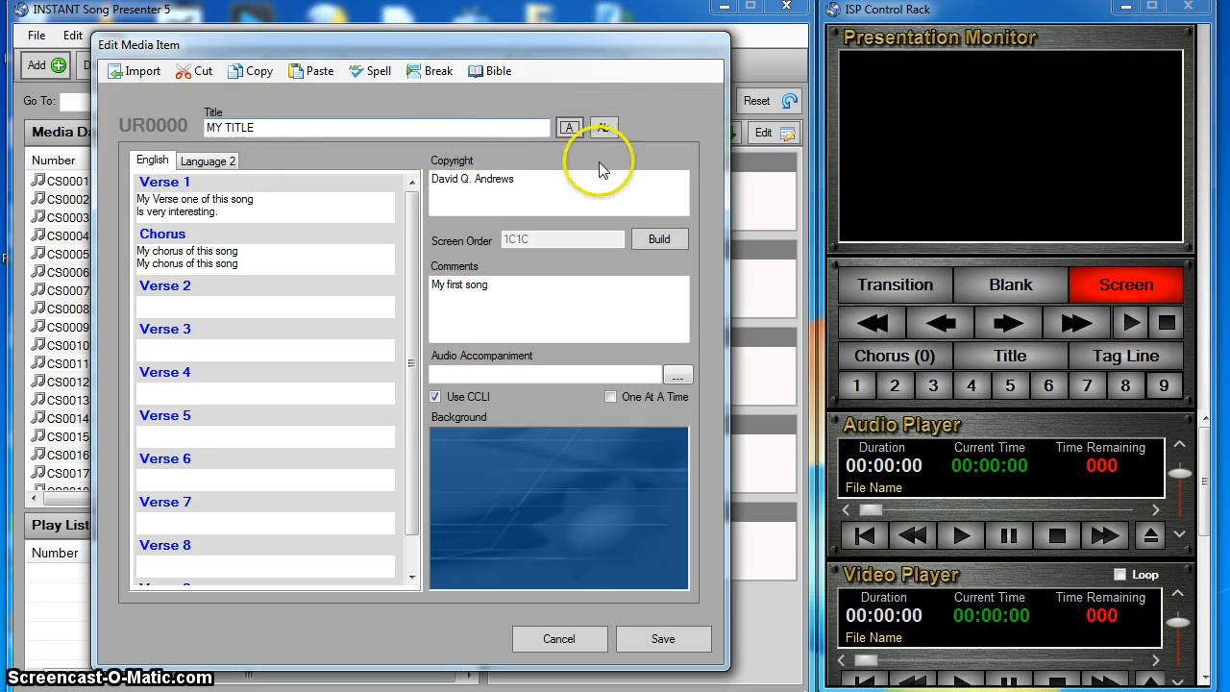
left_click(606, 130)
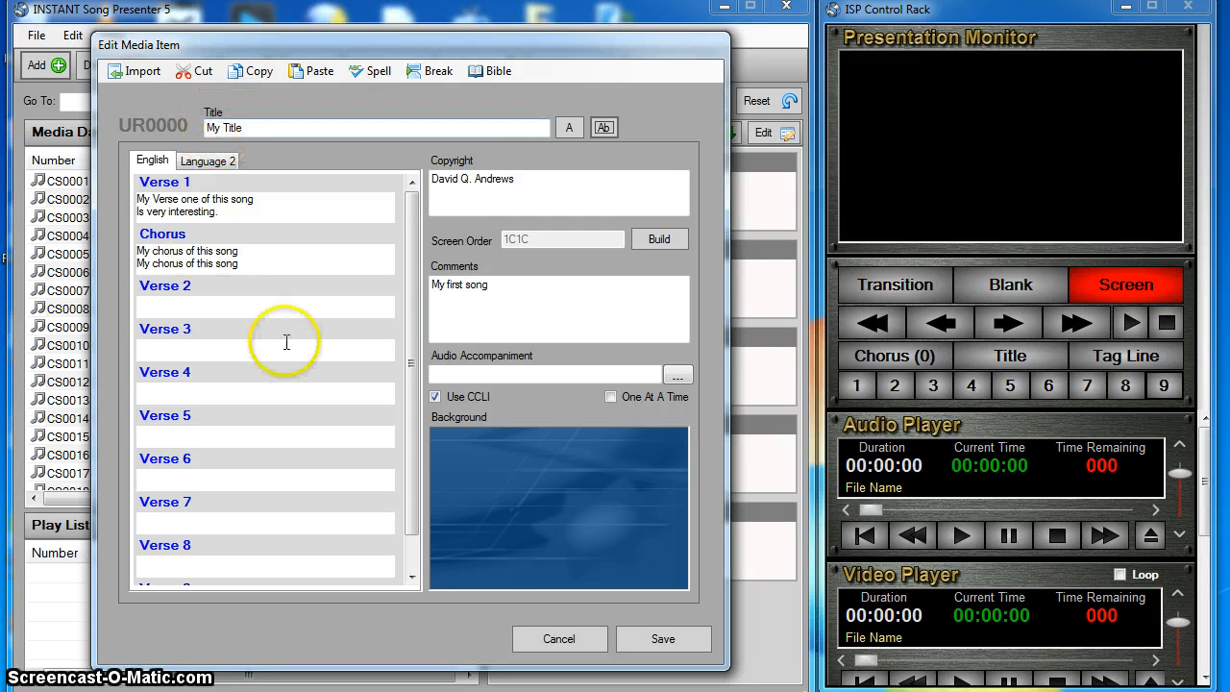
- Compare the song's second-language verse and chorus fields with its English lyrics
left_click(213, 166)
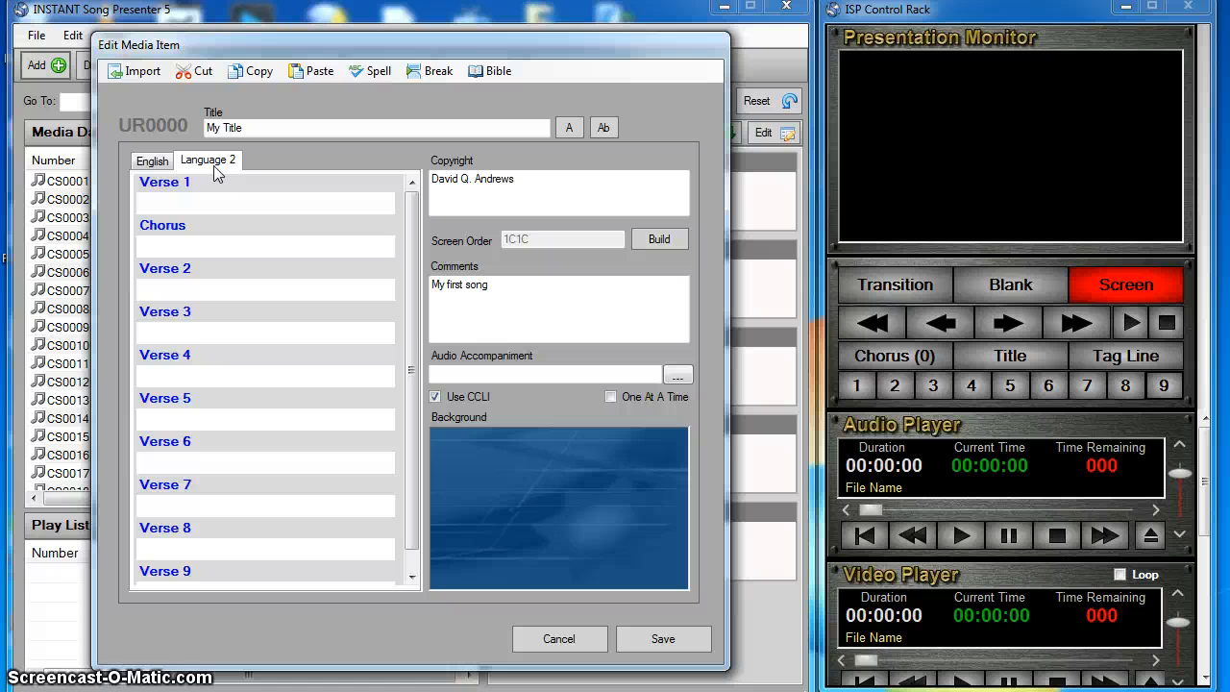
left_click(250, 207)
left_click(247, 200)
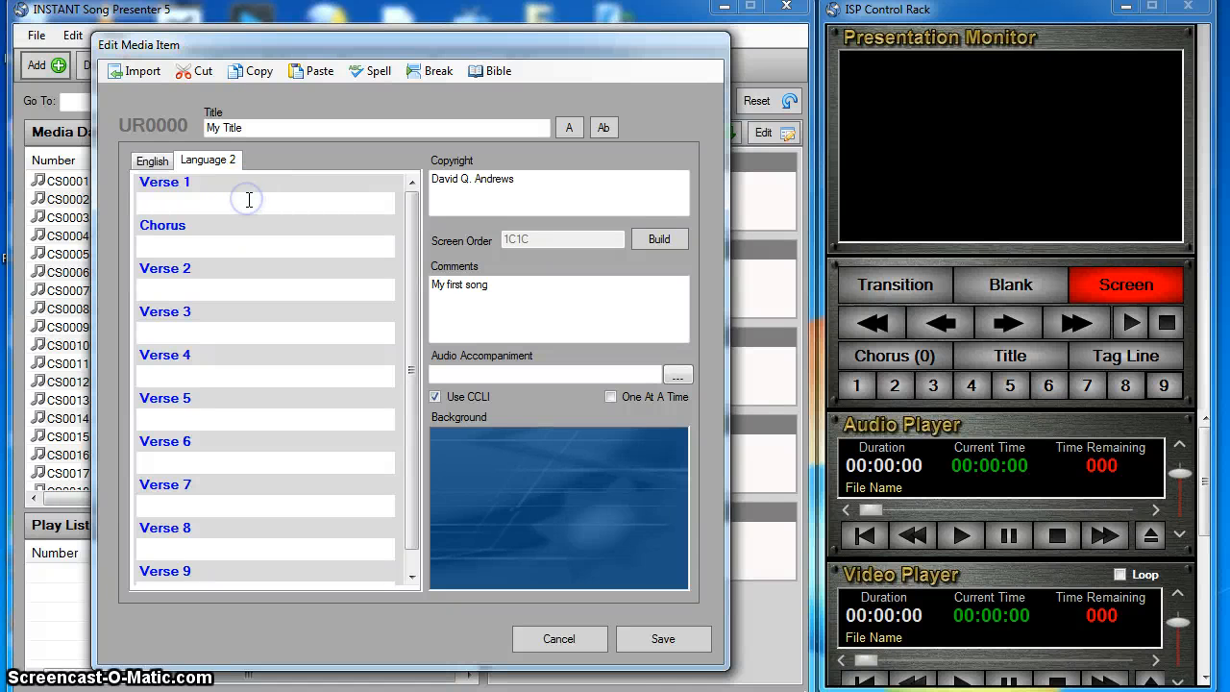
left_click(150, 161)
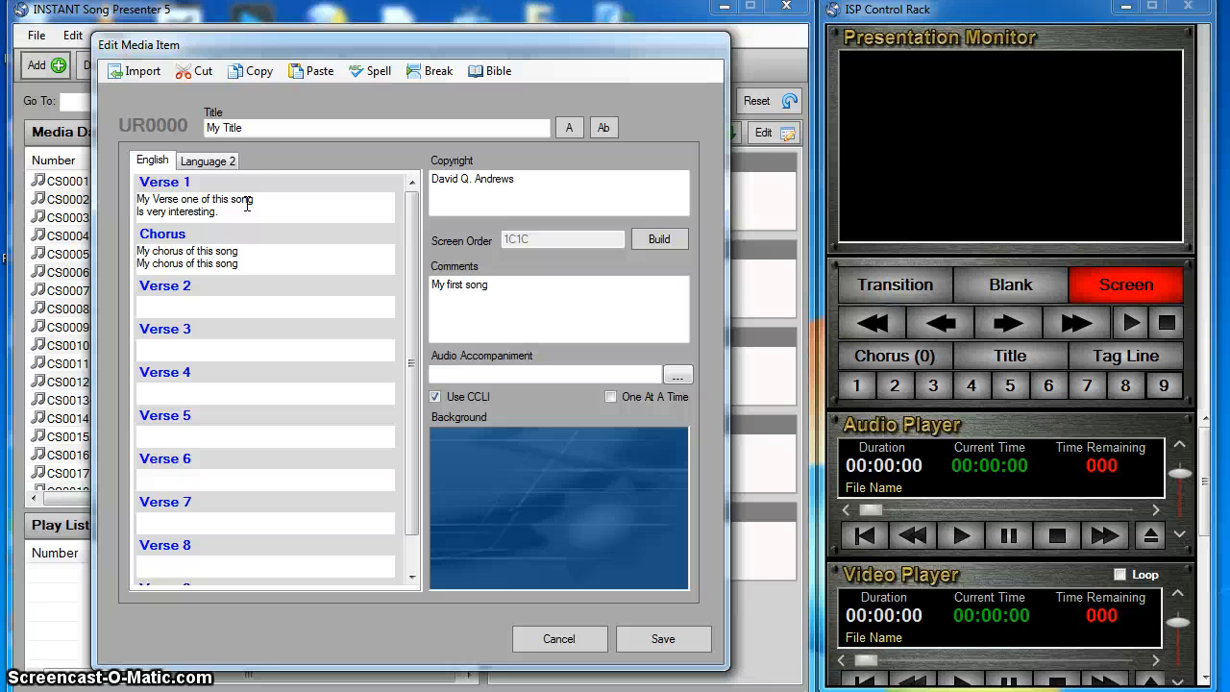
left_click(207, 160)
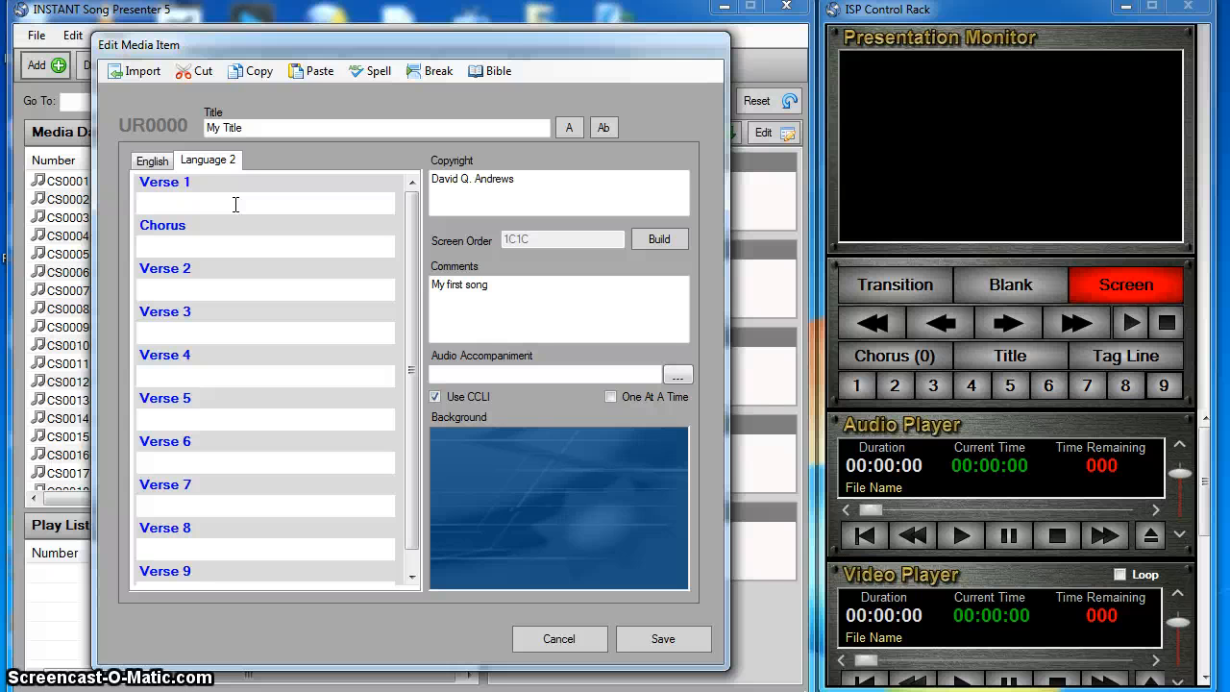
left_click(151, 160)
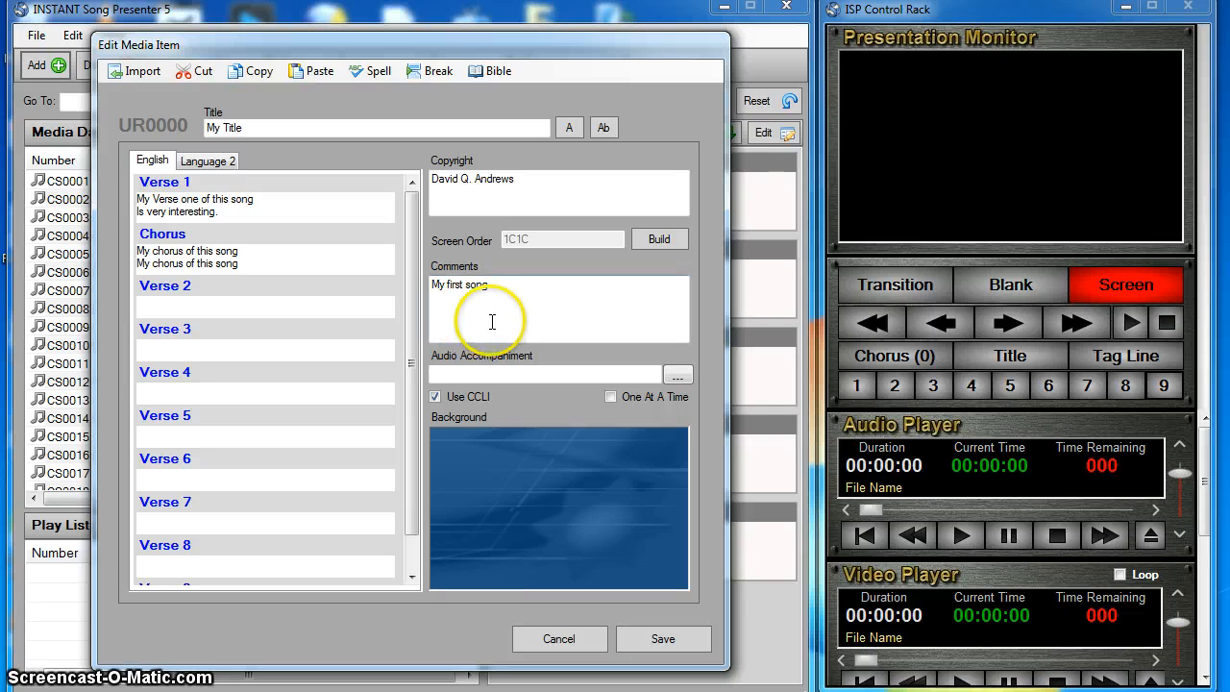
- Save the new song to the media database
left_click(640, 642)
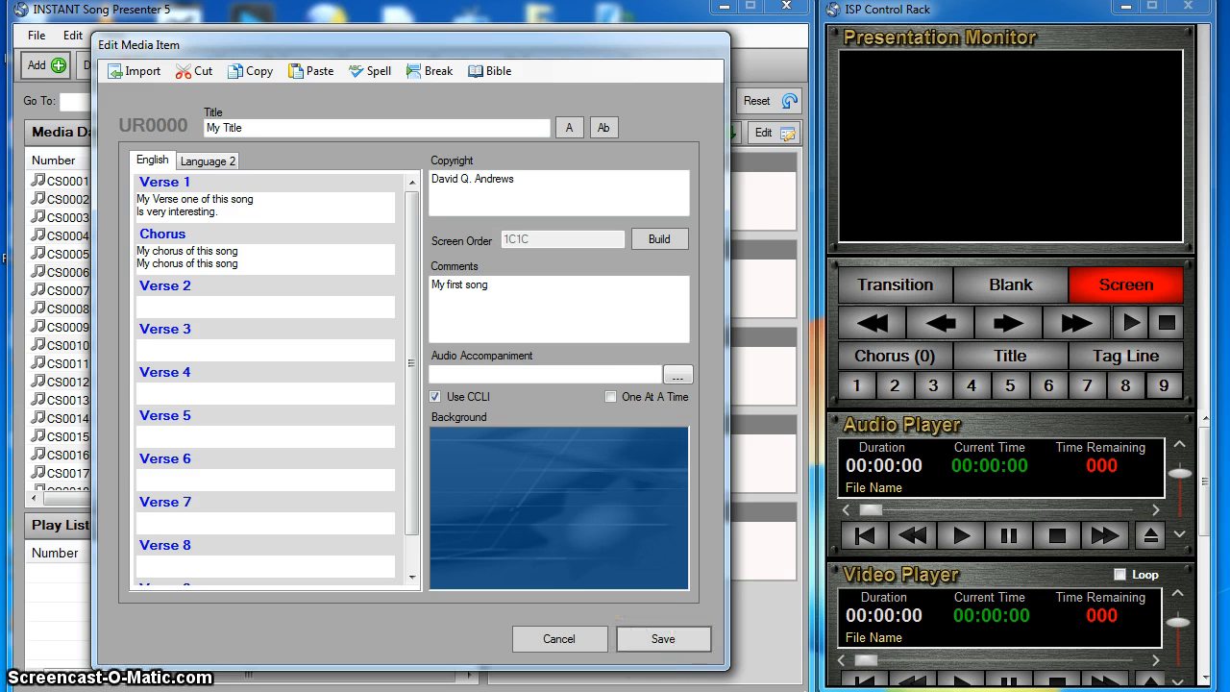